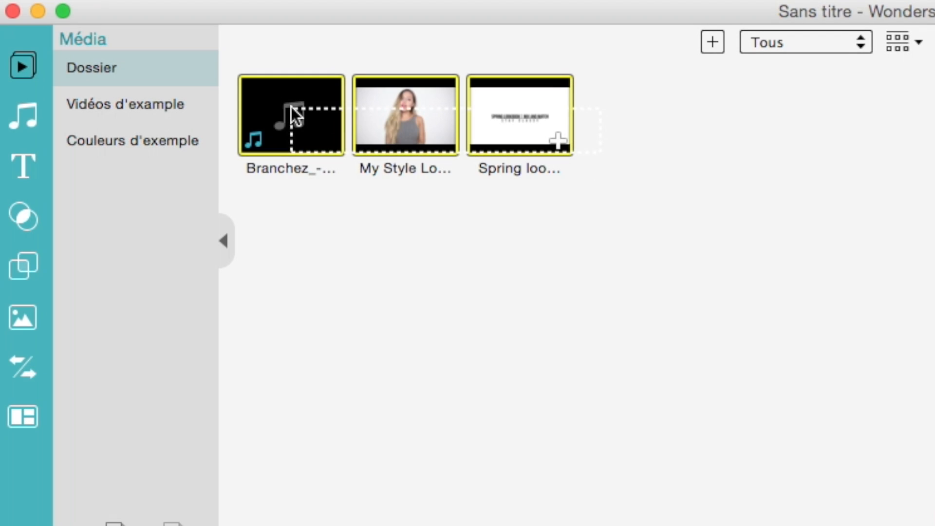
pyautogui.moveTo(228, 71); pyautogui.dragTo(286, 97)
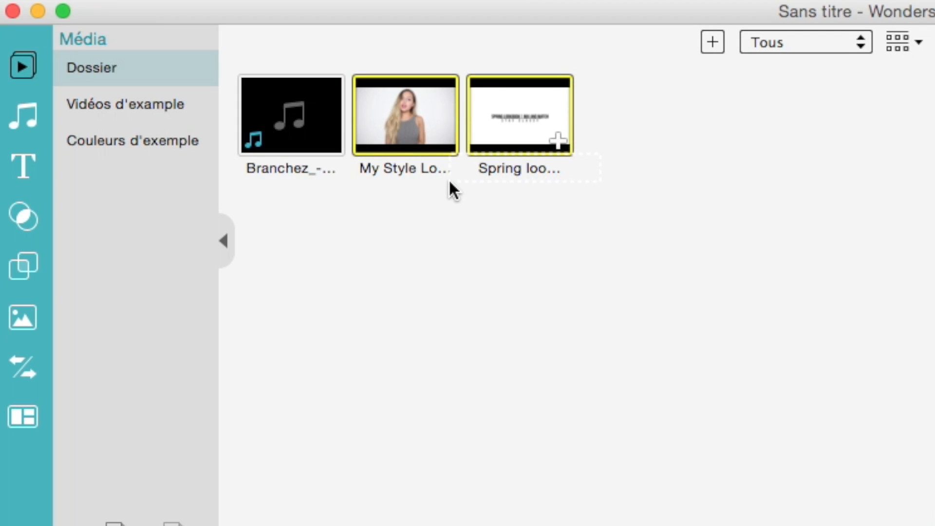
pyautogui.click(300, 107)
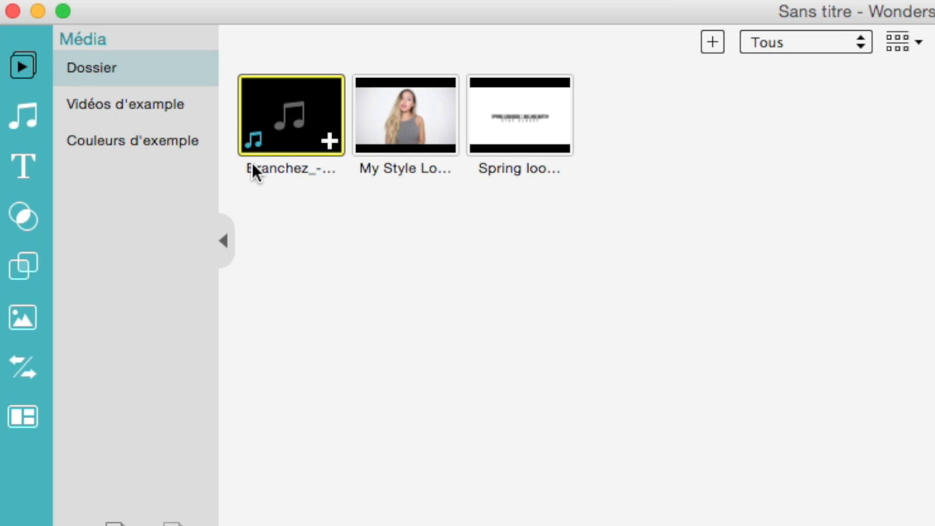
pyautogui.click(24, 119)
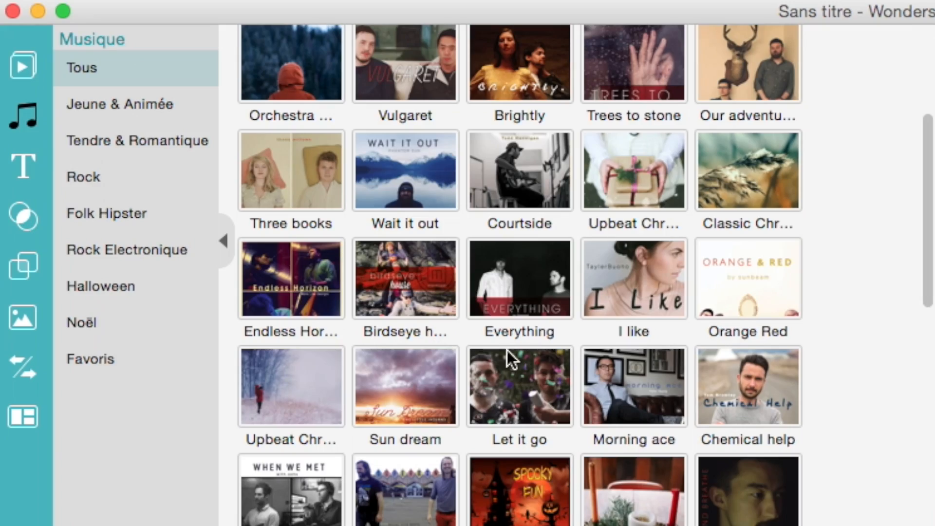
pyautogui.scroll(5, 507, 349)
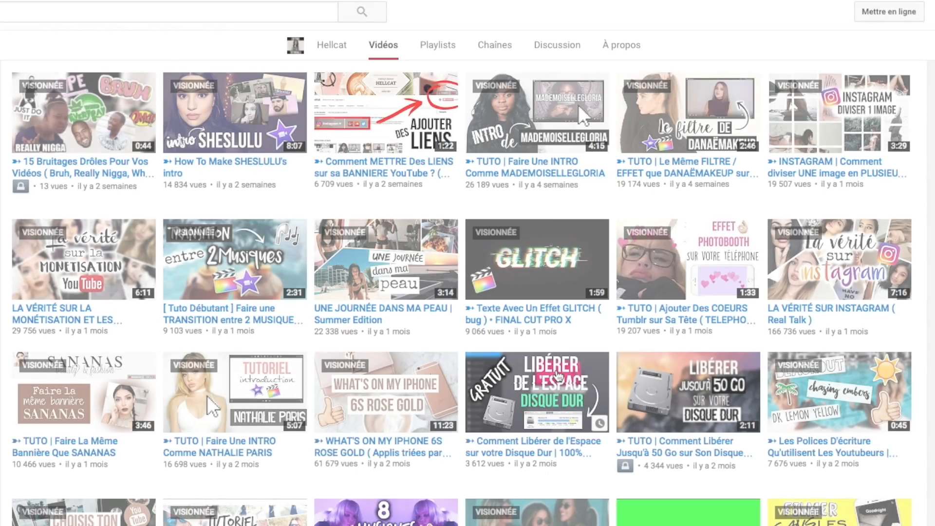
pyautogui.scroll(-9, 472, 209)
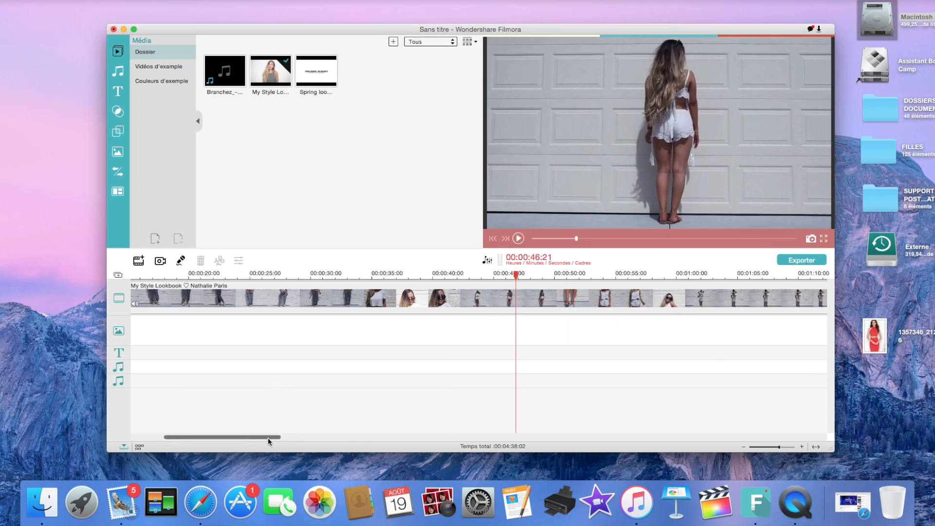
# - Set the My Style Lookbook clip's brightness to 16, contrast to 21 and saturation to 8, previewing the red outfit at 00:01:48:06
pyautogui.hscroll(5, 303, 438)
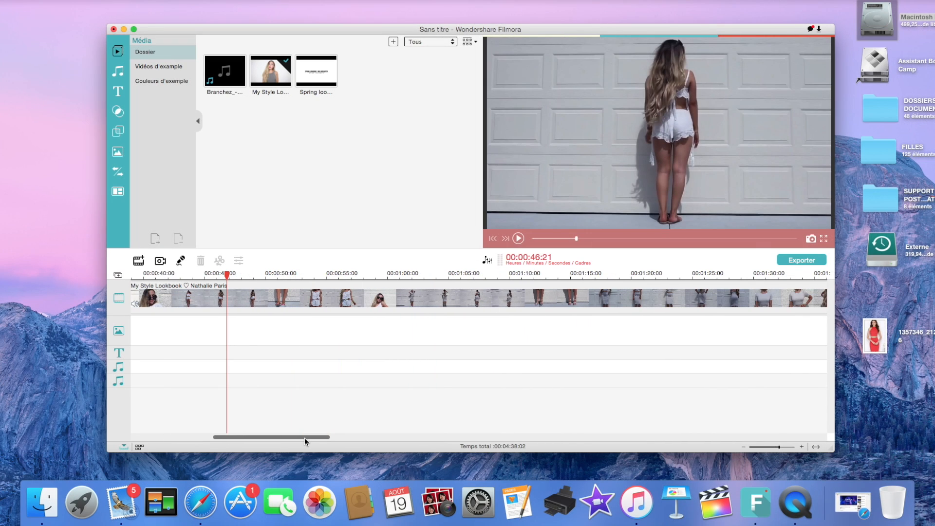
pyautogui.moveTo(779, 447); pyautogui.dragTo(776, 447)
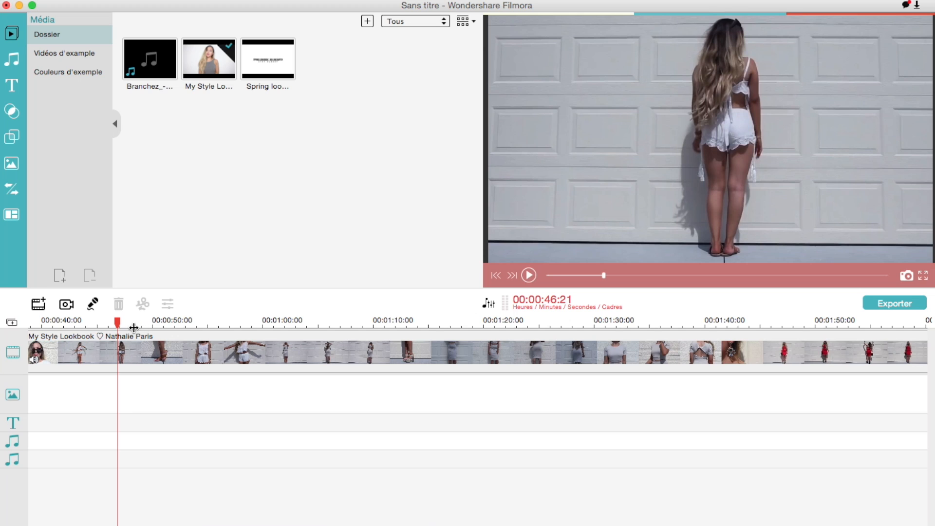
pyautogui.moveTo(121, 328); pyautogui.dragTo(795, 345)
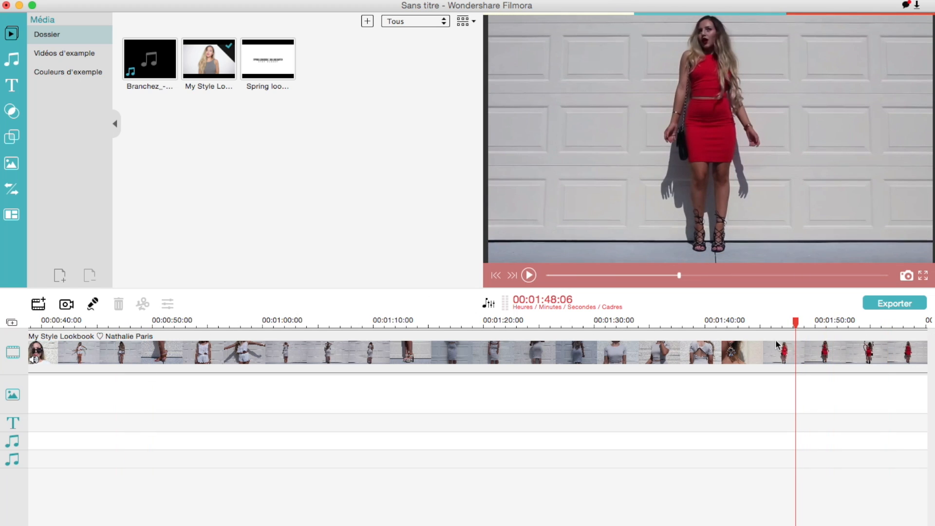
pyautogui.click(796, 346)
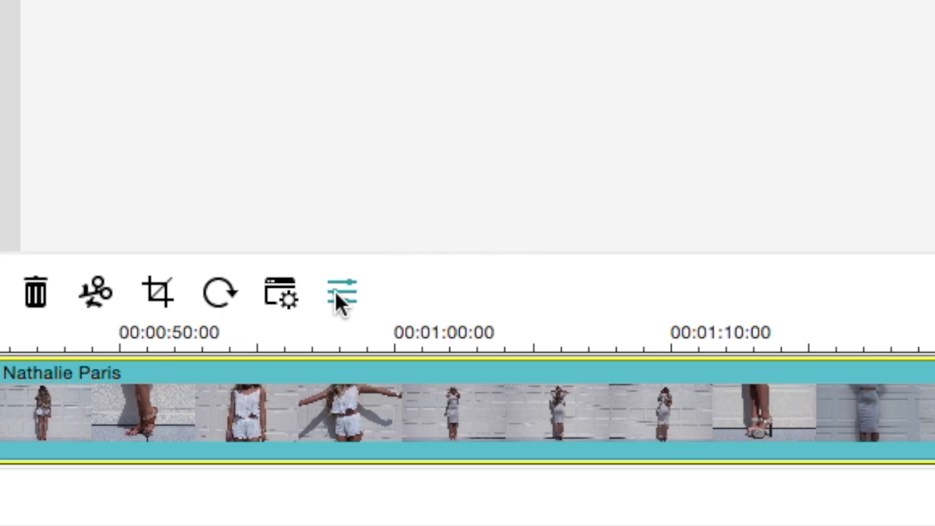
pyautogui.click(341, 294)
pyautogui.moveTo(474, 62); pyautogui.dragTo(490, 22)
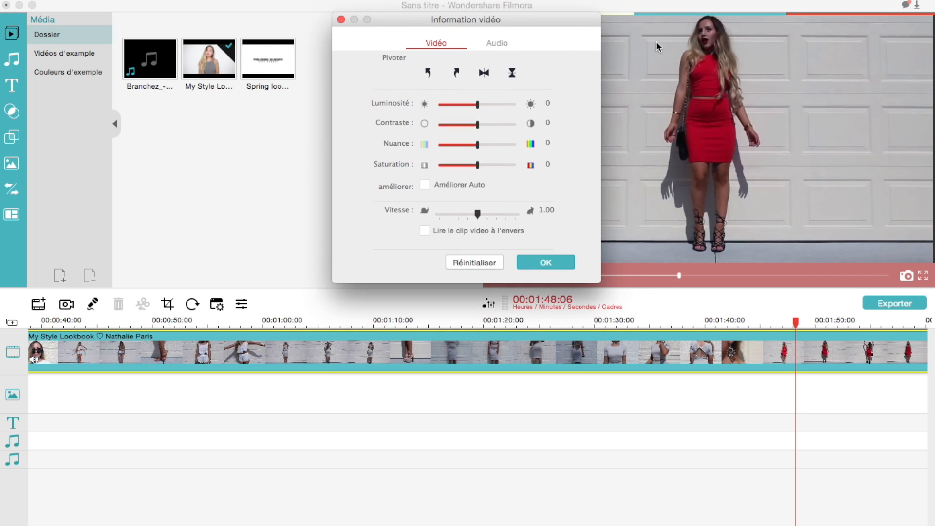
pyautogui.moveTo(477, 104); pyautogui.dragTo(481, 107)
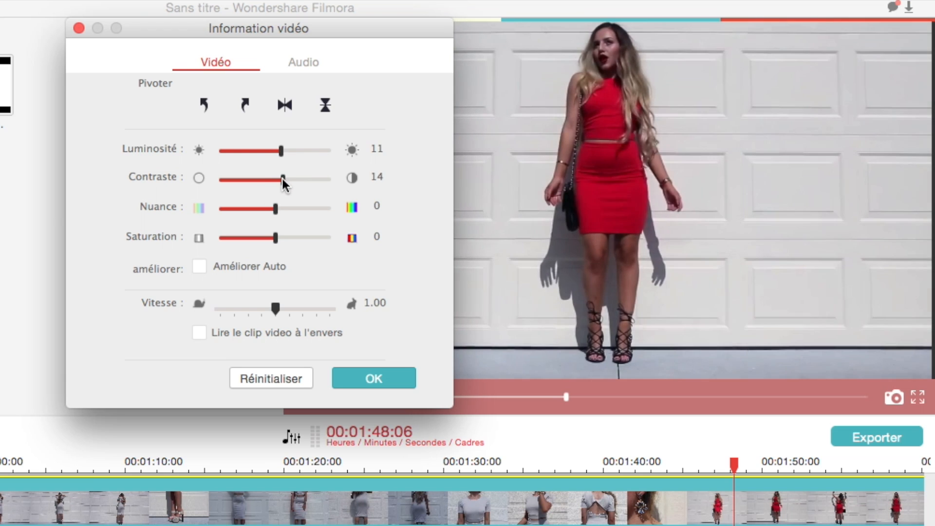
pyautogui.moveTo(283, 181); pyautogui.dragTo(286, 156)
pyautogui.moveTo(274, 247); pyautogui.dragTo(221, 245)
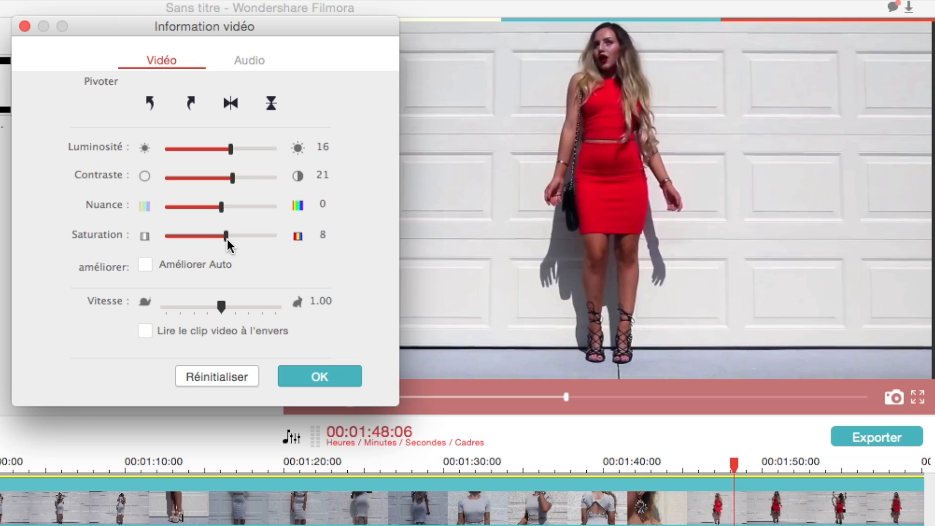
pyautogui.click(691, 476)
pyautogui.click(311, 375)
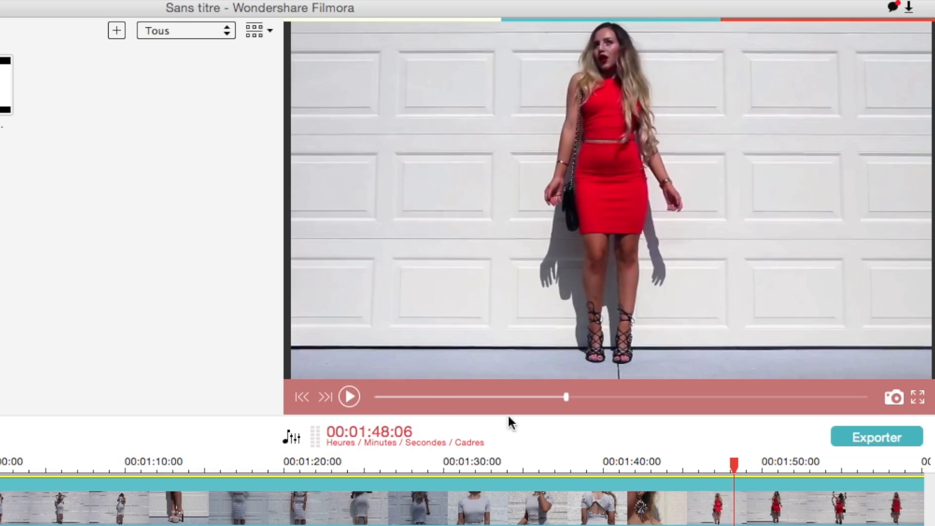
# - Scrub through the corrected footage and apply brightness 19, contrast 24 and saturation 8 to the main-track lookbook clip
pyautogui.moveTo(732, 466); pyautogui.dragTo(327, 470)
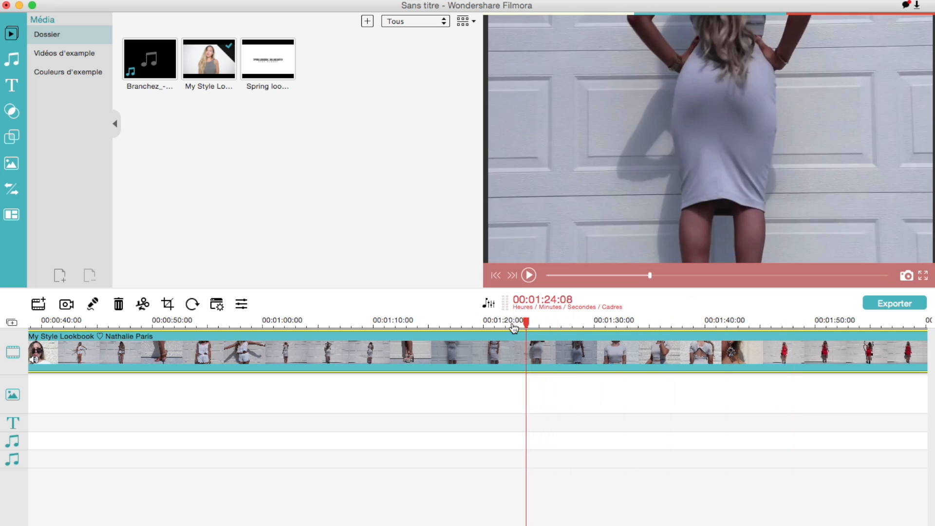
pyautogui.moveTo(514, 328); pyautogui.dragTo(229, 329)
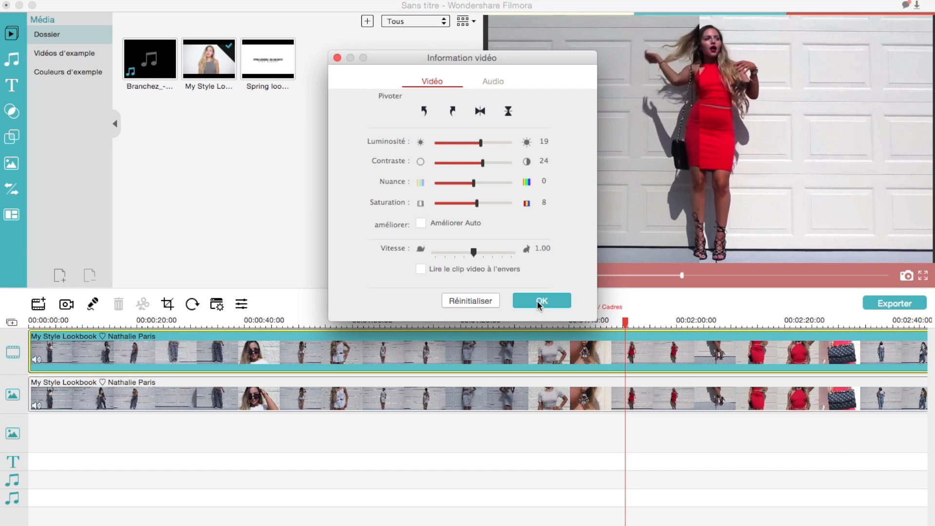
pyautogui.click(540, 302)
pyautogui.moveTo(626, 323); pyautogui.dragTo(510, 323)
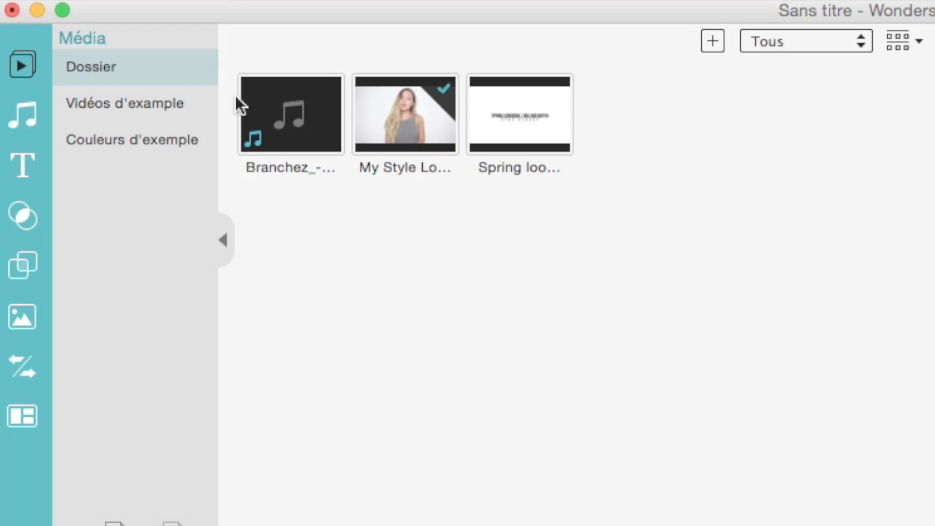
# - Add the Branchez Shake music file to the first audio track, starting at 00:00:00:00
pyautogui.moveTo(276, 112)
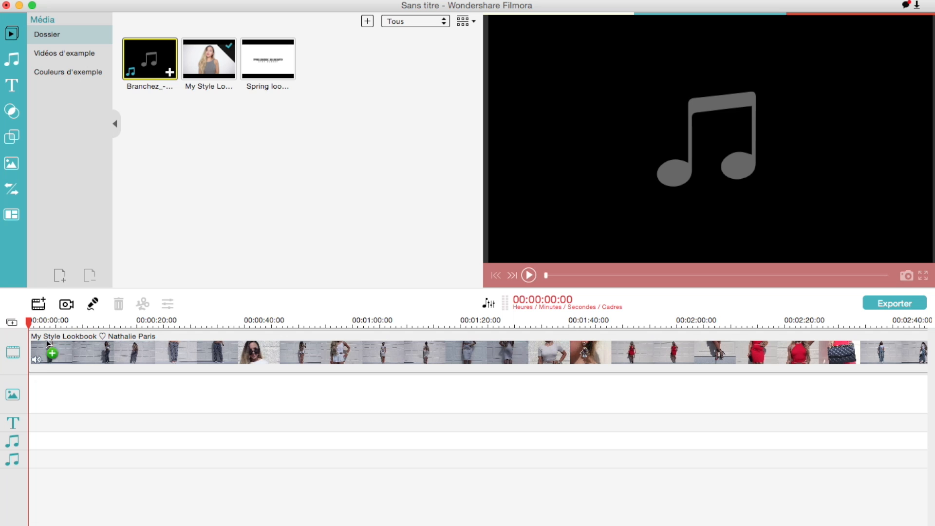
pyautogui.moveTo(312, 91); pyautogui.dragTo(60, 525)
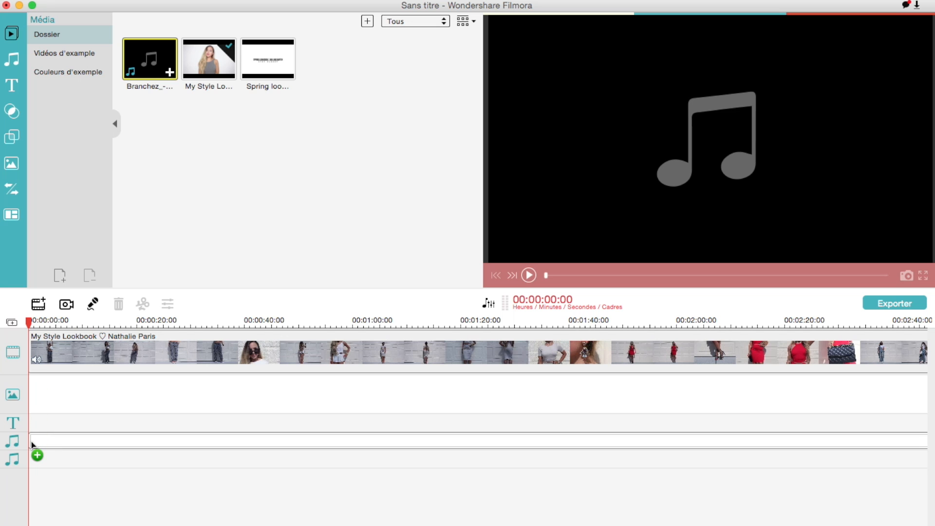
pyautogui.moveTo(32, 444); pyautogui.dragTo(33, 441)
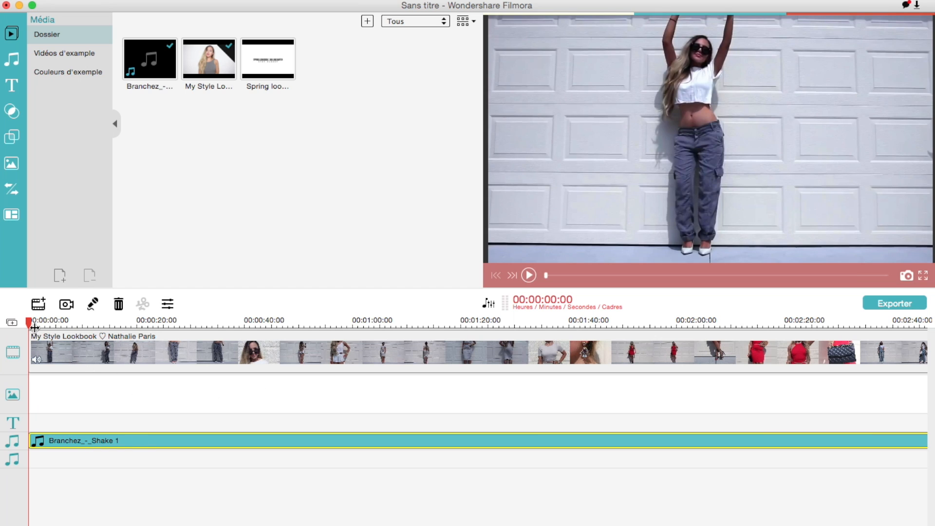
# - Locate the first beat by playing back the music and split the lookbook clip there, about half a second in
pyautogui.press('space')
pyautogui.press('space')
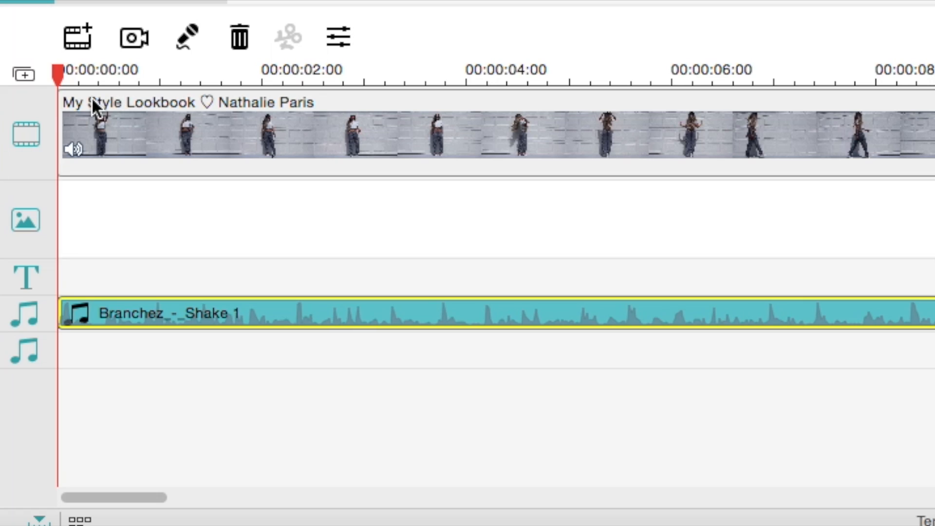
pyautogui.press('space')
pyautogui.press('space')
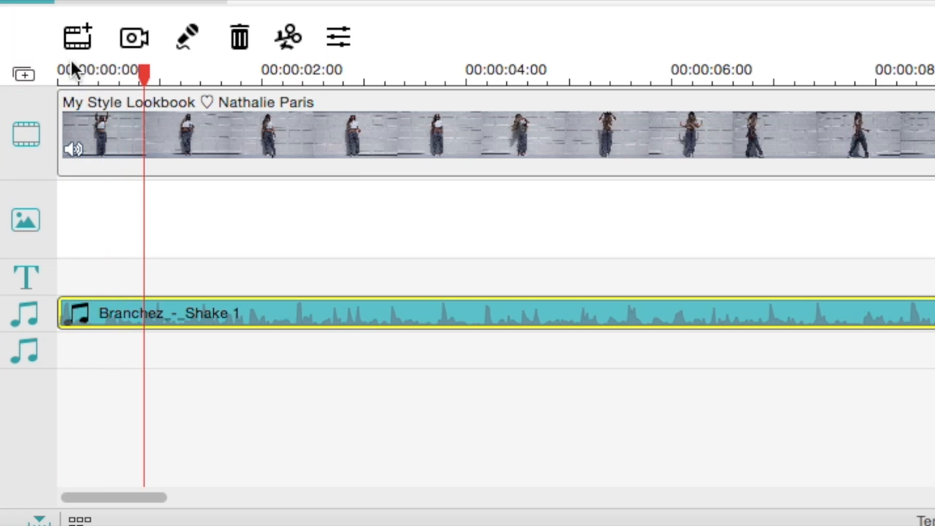
pyautogui.moveTo(152, 84); pyautogui.dragTo(289, 77)
pyautogui.moveTo(136, 101); pyautogui.dragTo(108, 113)
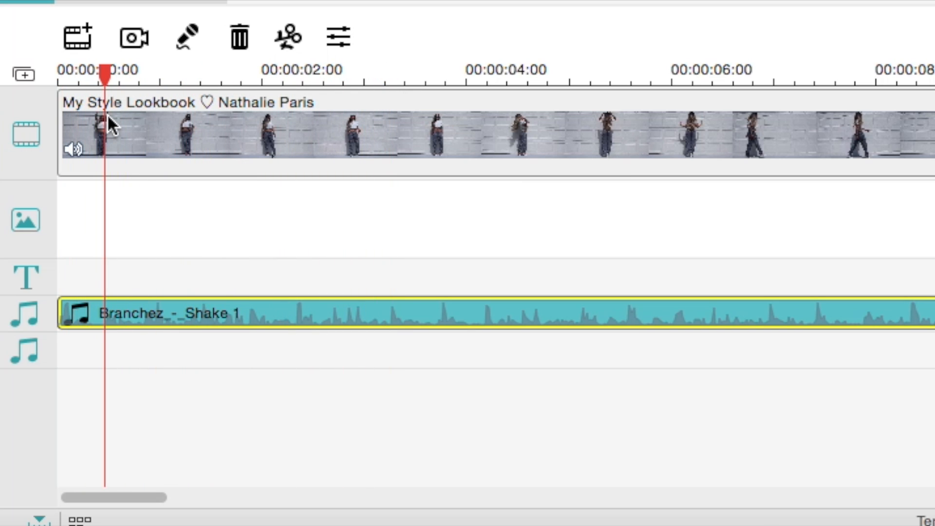
pyautogui.click(108, 116)
pyautogui.click(288, 38)
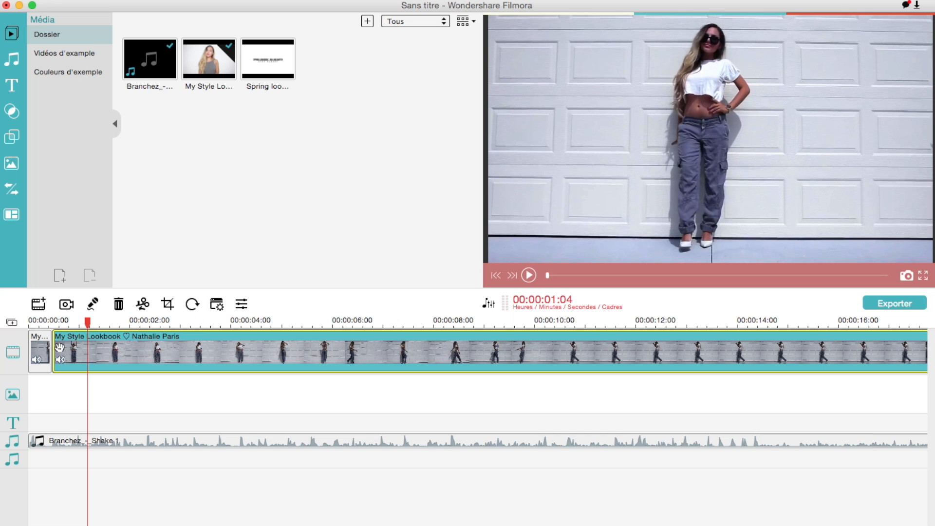
# - Split the remaining lookbook clip on the second music beat, about 0.85 seconds in
pyautogui.moveTo(55, 343); pyautogui.dragTo(69, 323)
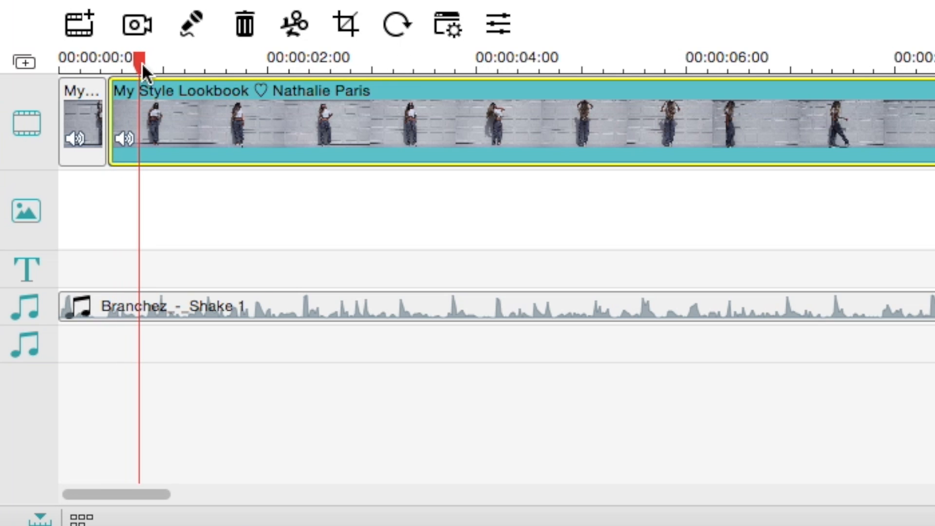
pyautogui.moveTo(141, 62); pyautogui.dragTo(147, 63)
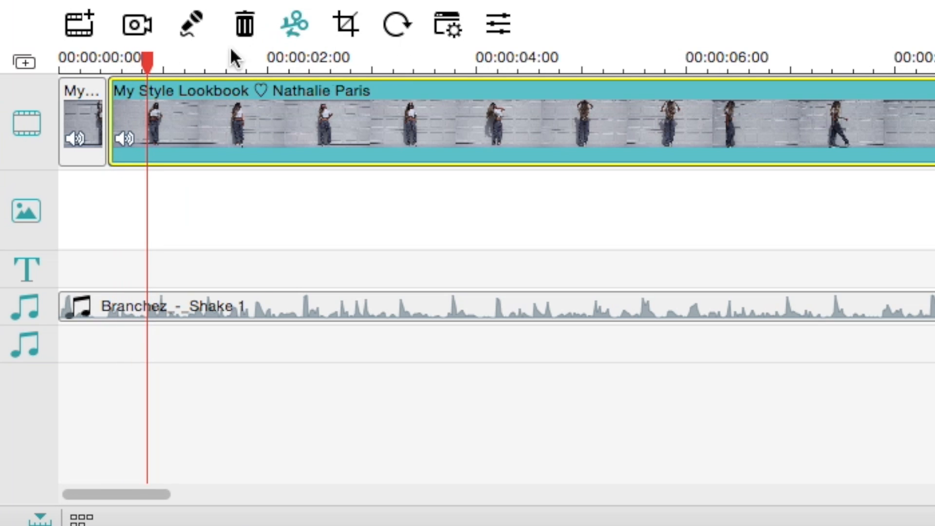
pyautogui.moveTo(151, 100); pyautogui.dragTo(188, 99)
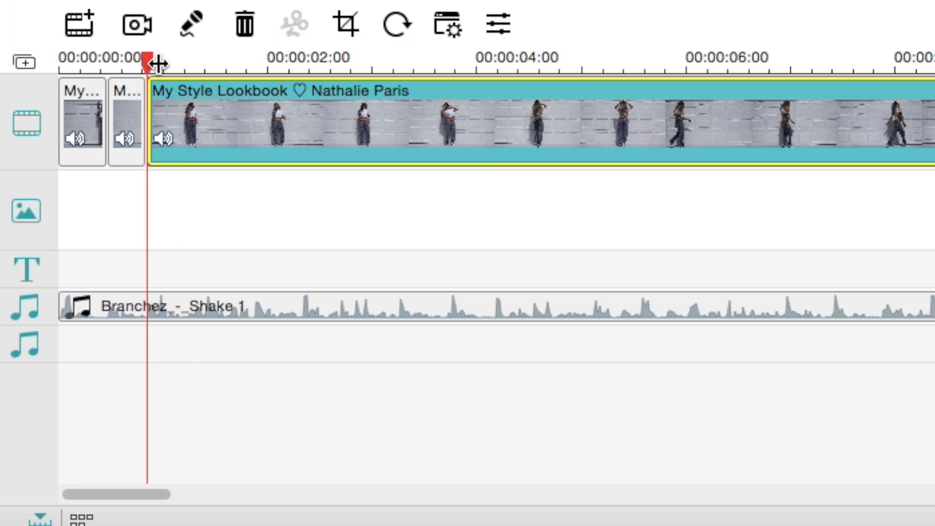
# - Split the remaining lookbook footage on each following music beat, up to about 00:00:03:18
pyautogui.moveTo(151, 69); pyautogui.dragTo(248, 59)
pyautogui.click(294, 24)
pyautogui.click(295, 26)
pyautogui.press('space')
pyautogui.press('space')
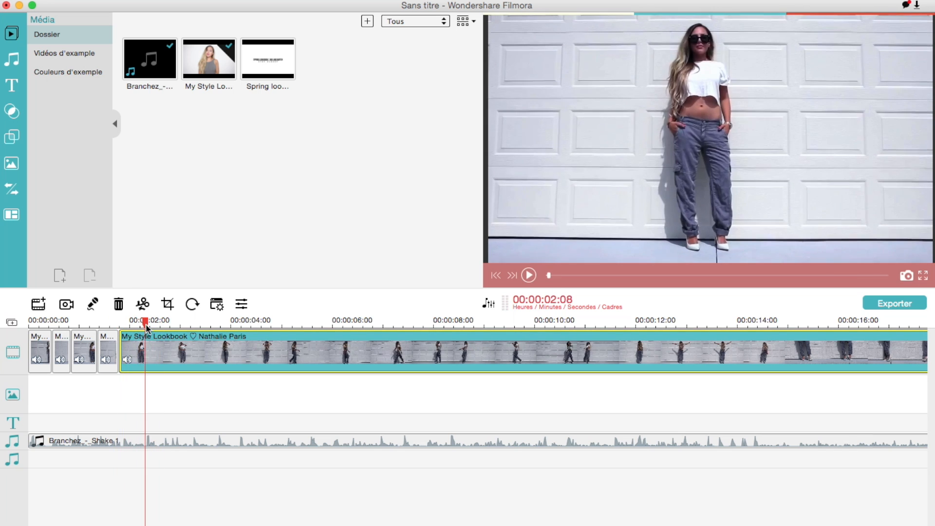
pyautogui.click(295, 26)
pyautogui.press('space')
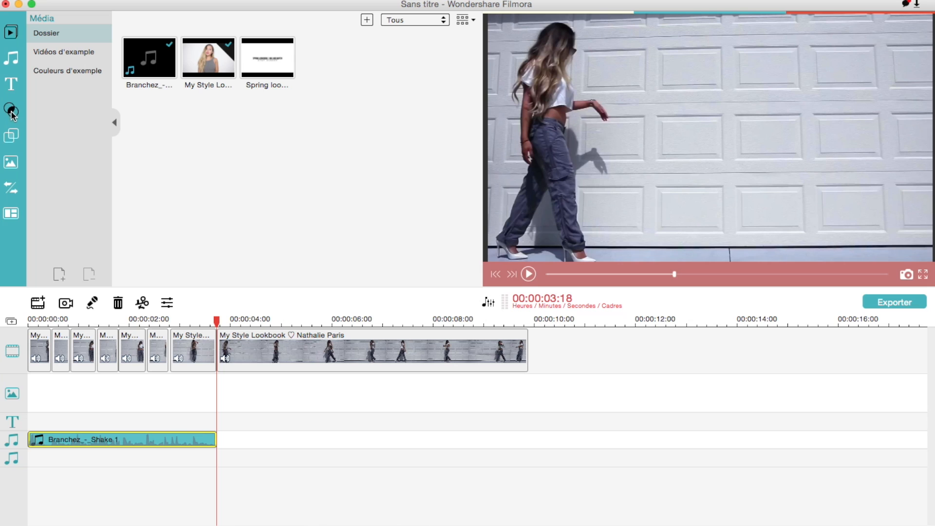
# - Add the Mirror filter beneath the long clip from 00:00:03:18 and extend it to about 9.5 seconds
pyautogui.click(15, 124)
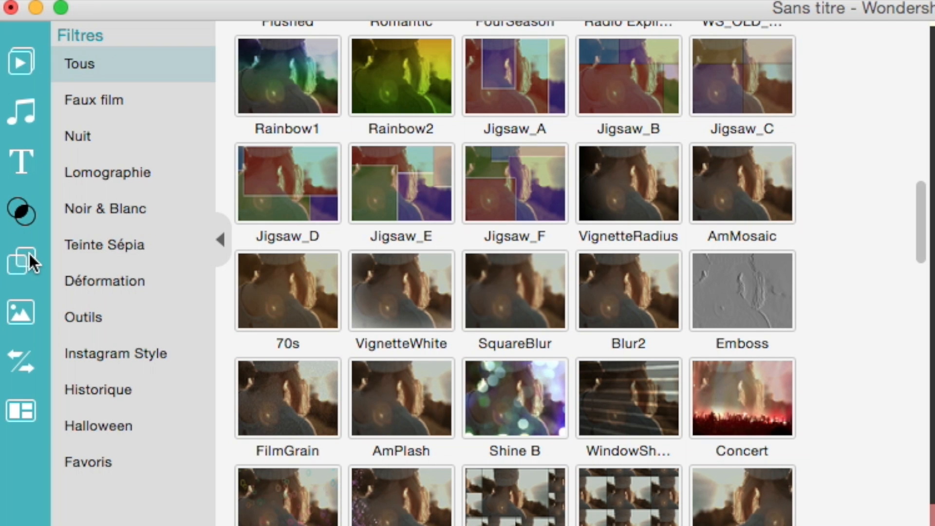
pyautogui.scroll(-10, 410, 221)
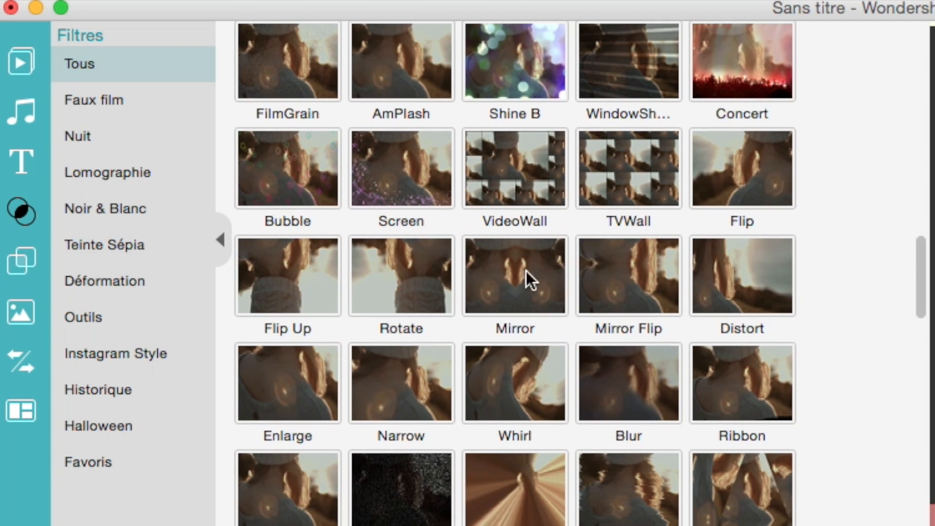
pyautogui.click(521, 268)
pyautogui.moveTo(542, 255); pyautogui.dragTo(473, 183)
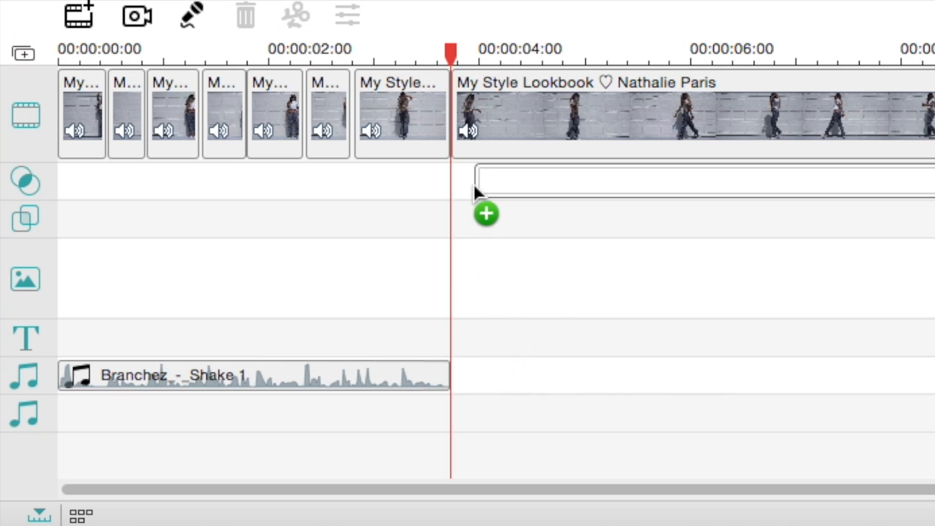
pyautogui.moveTo(455, 153); pyautogui.dragTo(454, 155)
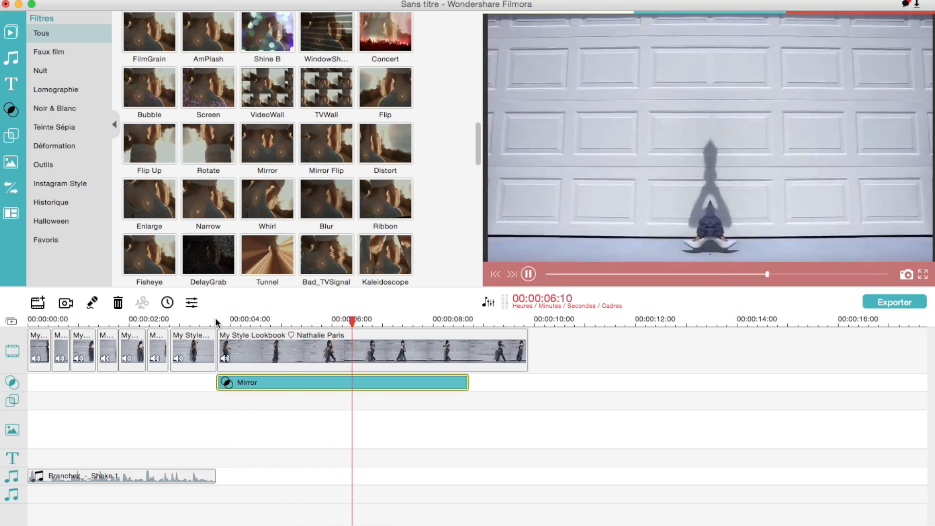
pyautogui.moveTo(467, 382); pyautogui.dragTo(511, 383)
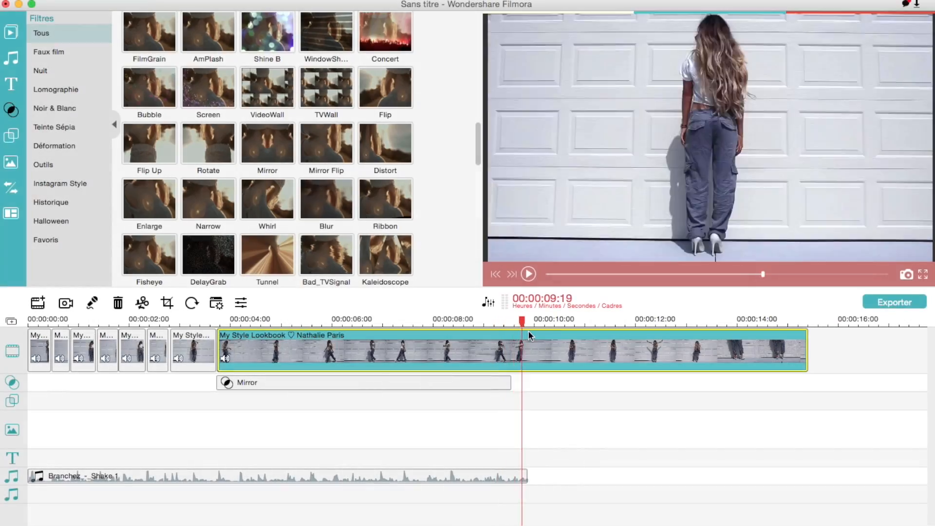
# - Insert the 2 Screen A split-screen template after the long lookbook clip, before the red-outfit footage
pyautogui.moveTo(528, 330); pyautogui.dragTo(825, 348)
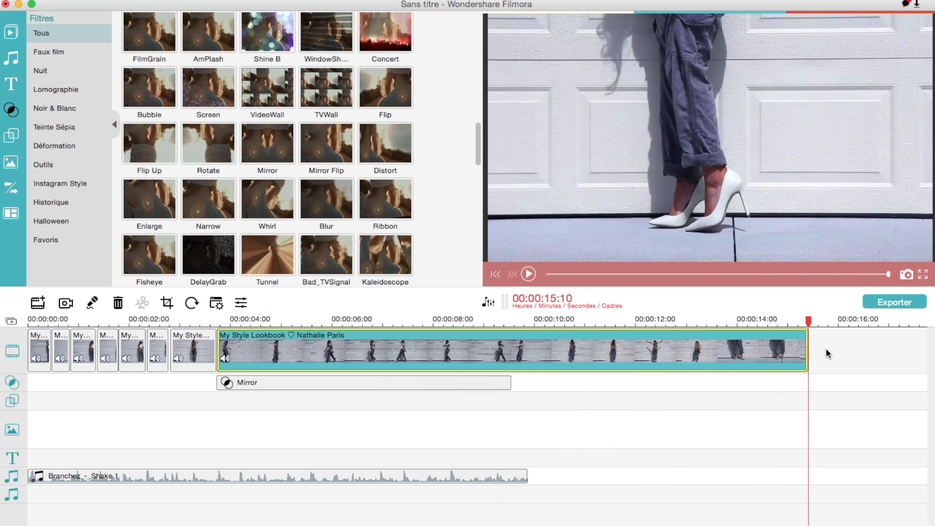
pyautogui.hscroll(2, 538, 505)
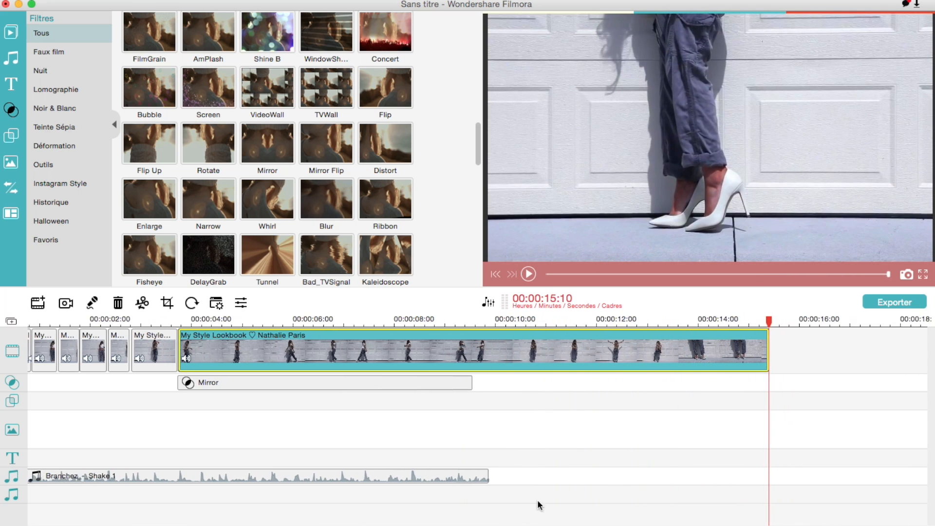
pyautogui.moveTo(765, 342); pyautogui.dragTo(576, 342)
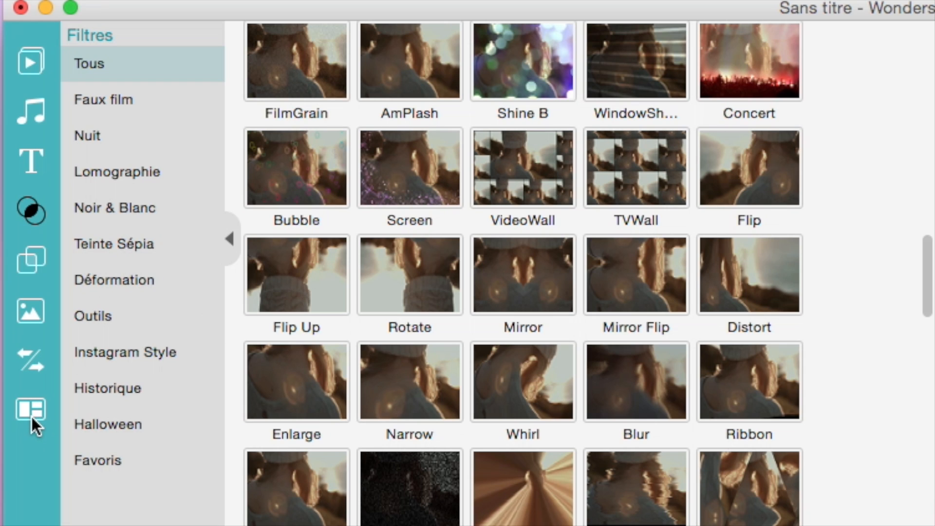
pyautogui.click(31, 414)
pyautogui.moveTo(294, 64); pyautogui.dragTo(623, 525)
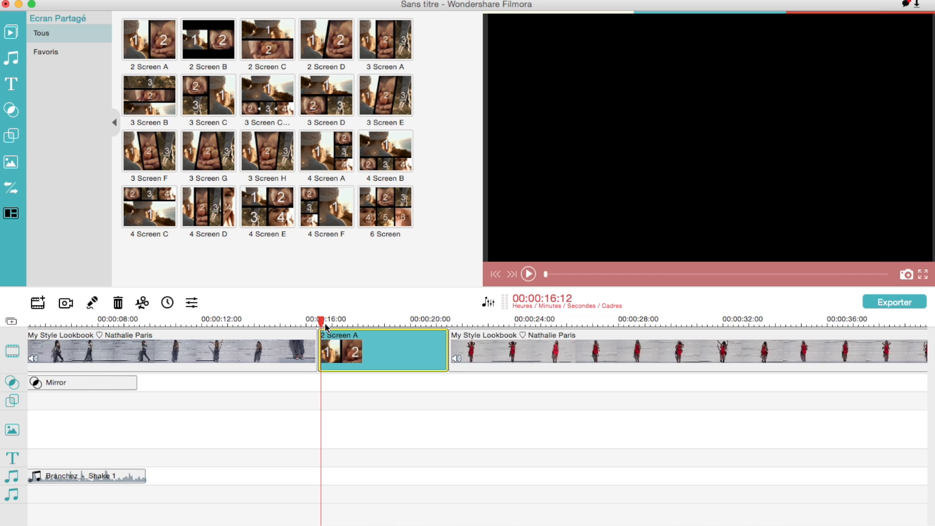
# - Fill both zones of the 2 Screen A split screen with the My Style Lookbook video
pyautogui.doubleClick(337, 343)
pyautogui.moveTo(254, 150); pyautogui.dragTo(370, 93)
pyautogui.click(264, 143)
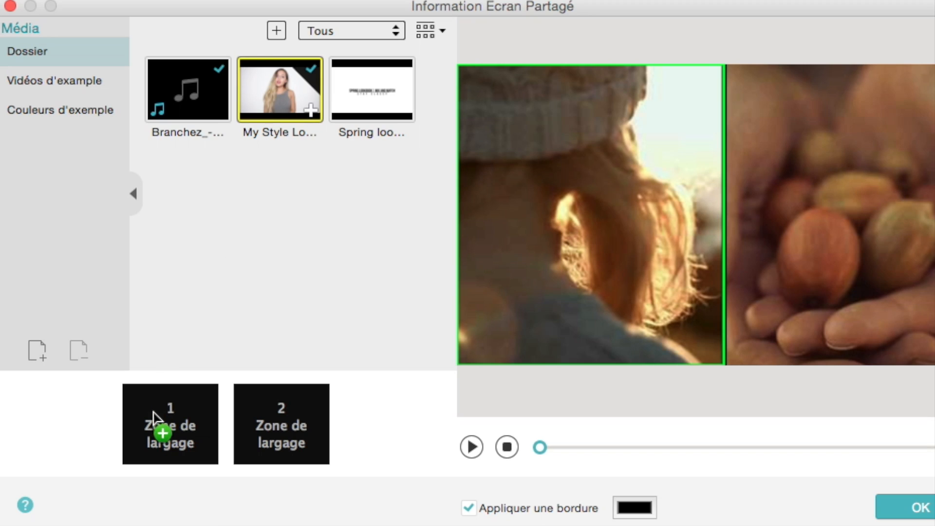
pyautogui.moveTo(154, 414); pyautogui.dragTo(181, 430)
pyautogui.moveTo(314, 384); pyautogui.dragTo(288, 404)
# - Set both split-screen zones to start at red-outfit shots, full figure in zone 1 and close-up in zone 2, then preview and apply
pyautogui.moveTo(140, 455); pyautogui.dragTo(165, 457)
pyautogui.moveTo(250, 456); pyautogui.dragTo(289, 455)
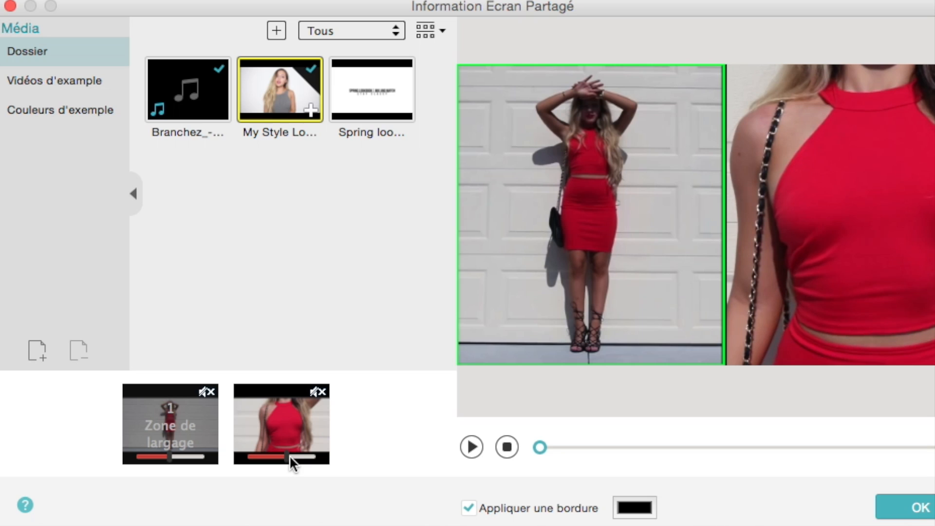
pyautogui.click(471, 447)
pyautogui.click(471, 447)
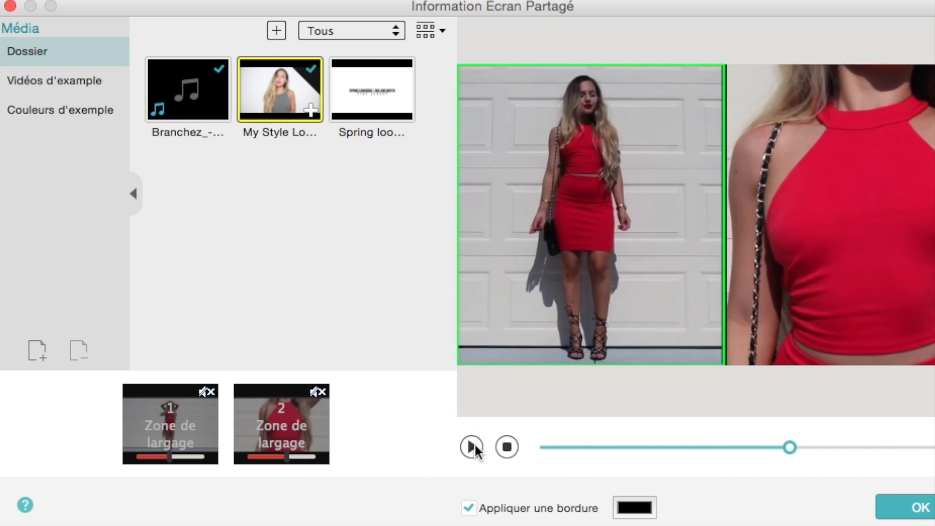
pyautogui.click(692, 412)
# - Shorten the split-screen clip to about three seconds and play it back from its start
pyautogui.moveTo(319, 322); pyautogui.dragTo(388, 334)
pyautogui.moveTo(446, 351); pyautogui.dragTo(395, 354)
pyautogui.moveTo(395, 322); pyautogui.dragTo(314, 322)
pyautogui.press('space')
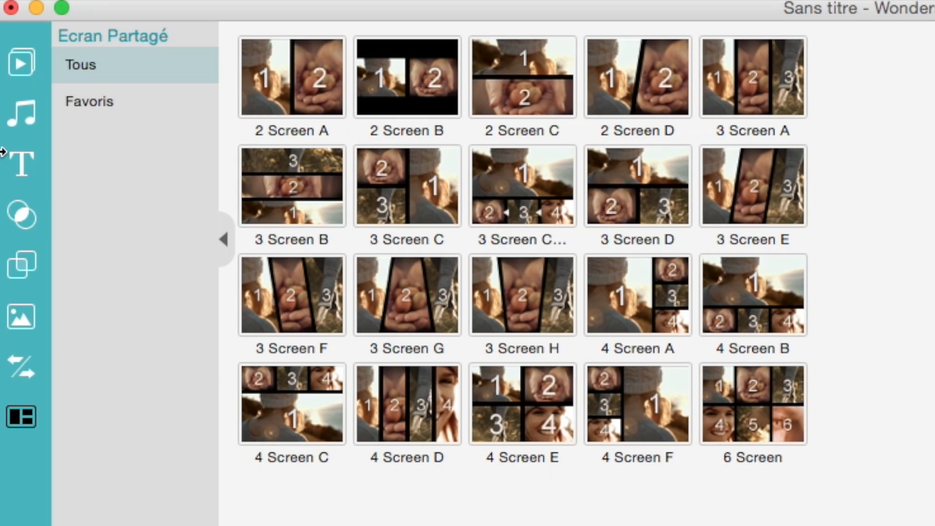
# - Find the Modern 3 title among all text presets and add it to the title track over the red-outfit footage
pyautogui.click(28, 159)
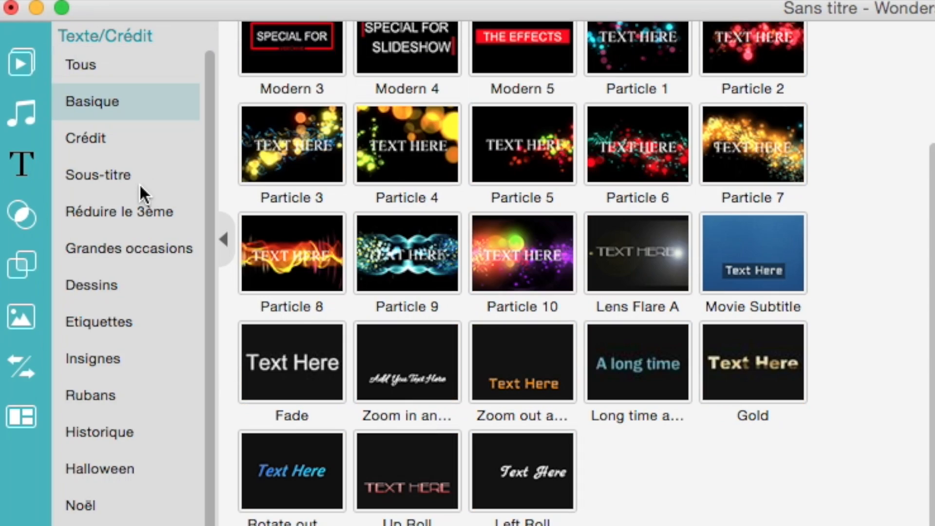
pyautogui.scroll(3, 337, 319)
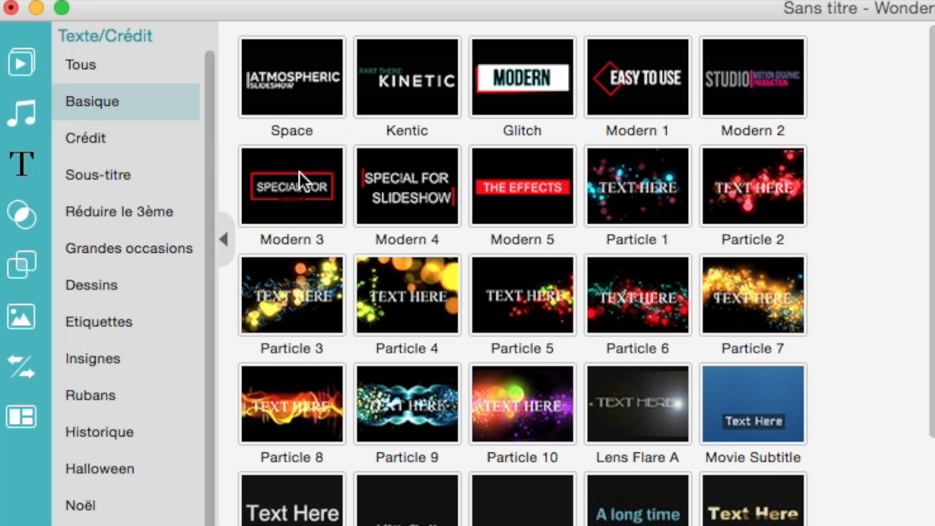
pyautogui.click(100, 66)
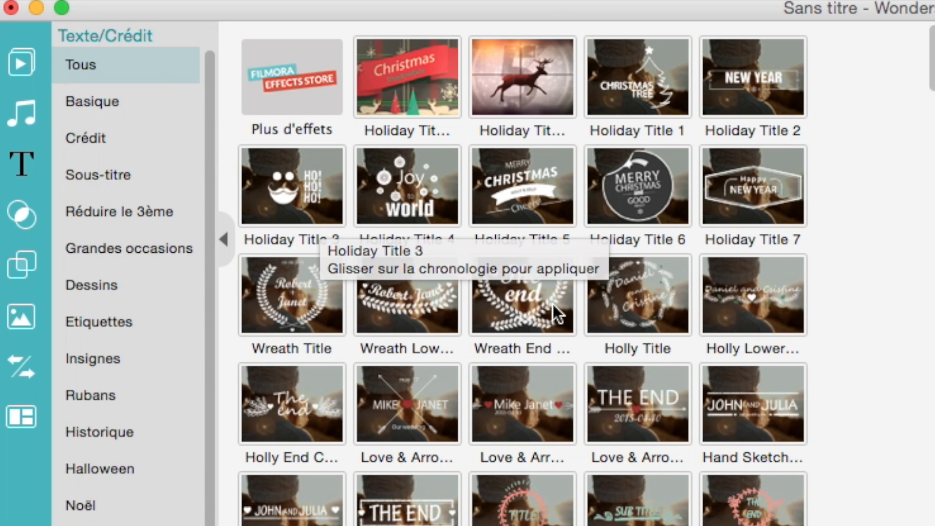
pyautogui.scroll(-2, 540, 302)
pyautogui.scroll(-20, 731, 390)
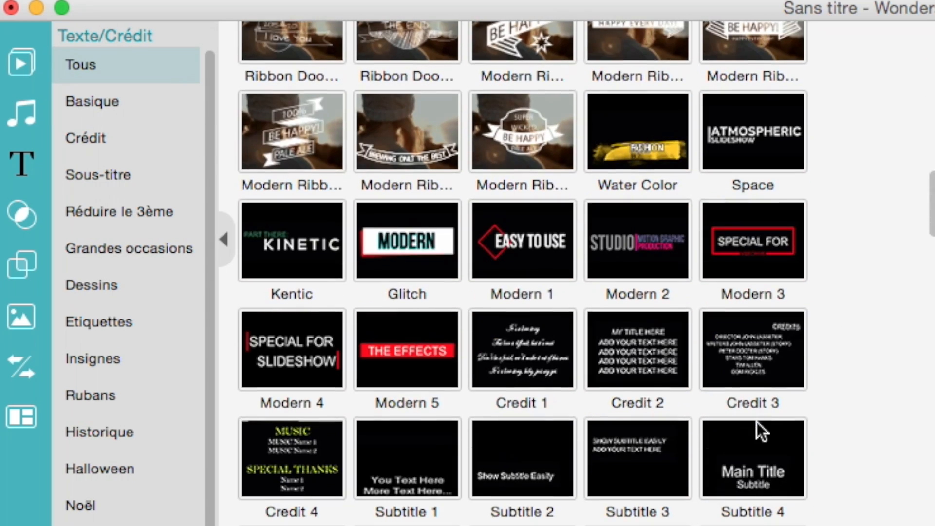
pyautogui.moveTo(762, 236); pyautogui.dragTo(277, 457)
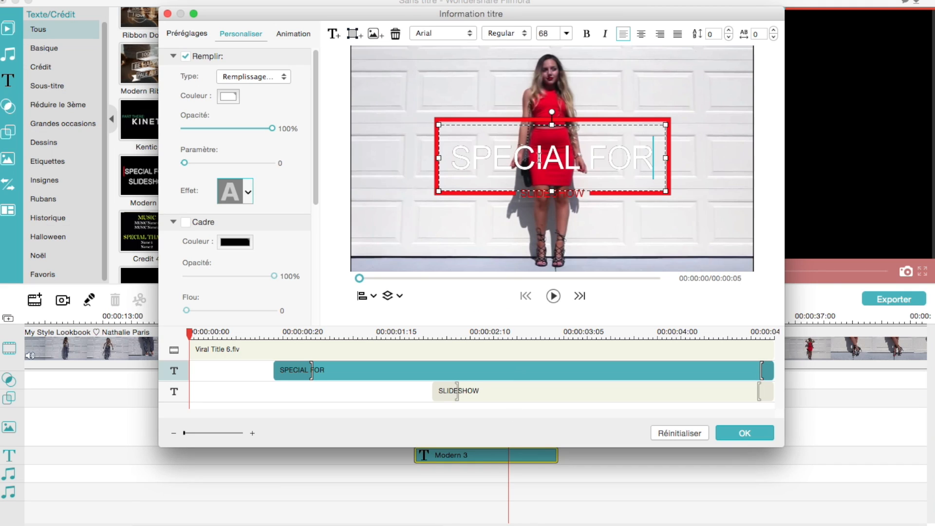
# - Replace the main title text with "Skirt", shrink the red frame, and place both beside the model at the lower left of the image
pyautogui.moveTo(654, 152); pyautogui.dragTo(449, 149)
pyautogui.write('Skirt')
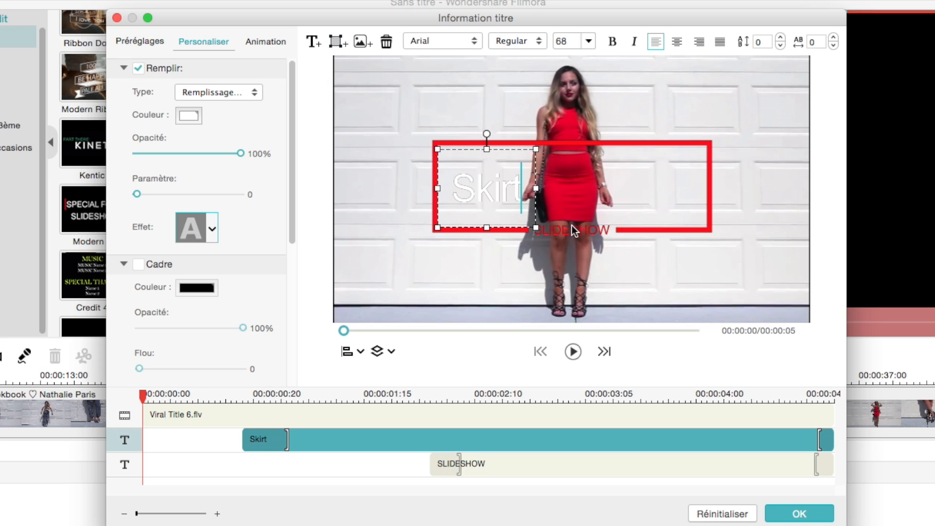
pyautogui.moveTo(633, 197); pyautogui.dragTo(559, 199)
pyautogui.moveTo(672, 105); pyautogui.dragTo(525, 177)
pyautogui.moveTo(440, 195); pyautogui.dragTo(381, 237)
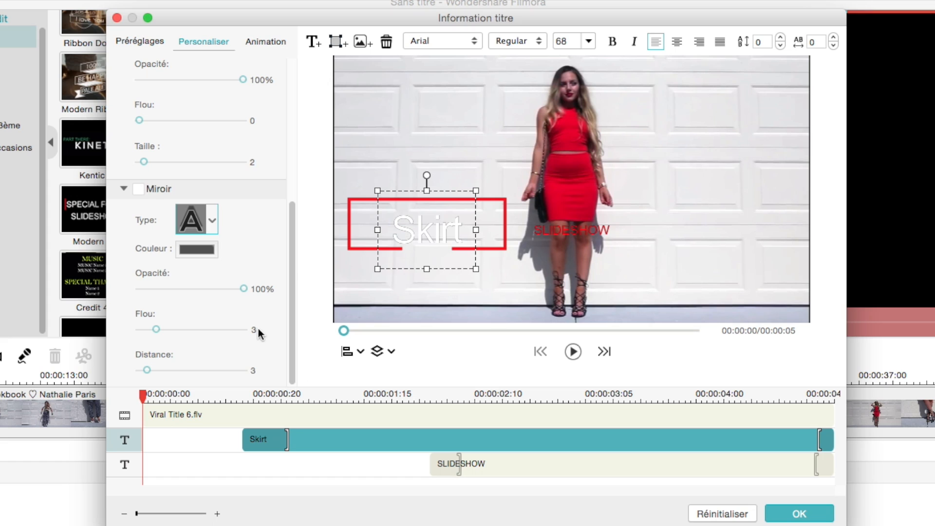
# - Set the "Skirt" text in the outlined Blackout Sunrise font and colour the text and its frame black
pyautogui.doubleClick(400, 233)
pyautogui.click(442, 41)
pyautogui.click(449, 218)
pyautogui.click(497, 200)
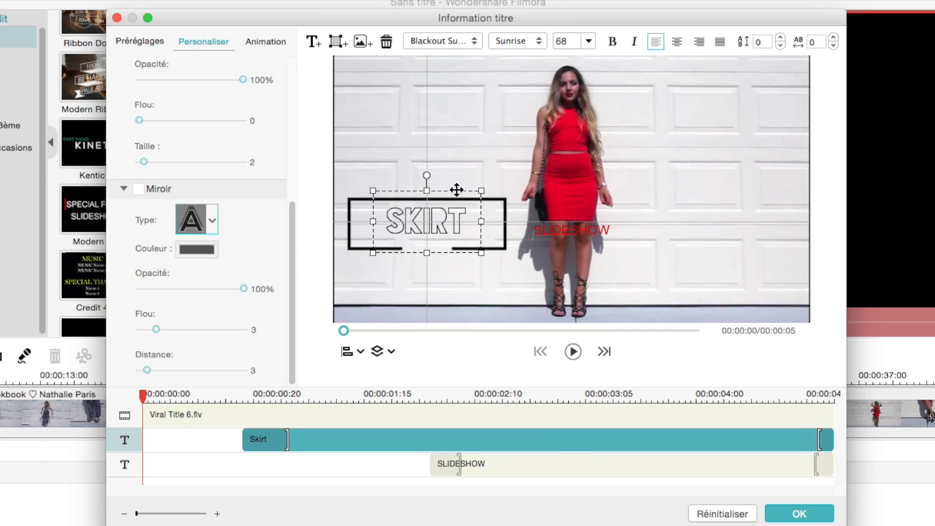
# - Replace the "SLIDESHOW" subtitle with "lulu's" in the gap of the frame below the Skirt text, then preview and apply the title
pyautogui.doubleClick(542, 230)
pyautogui.write("She's")
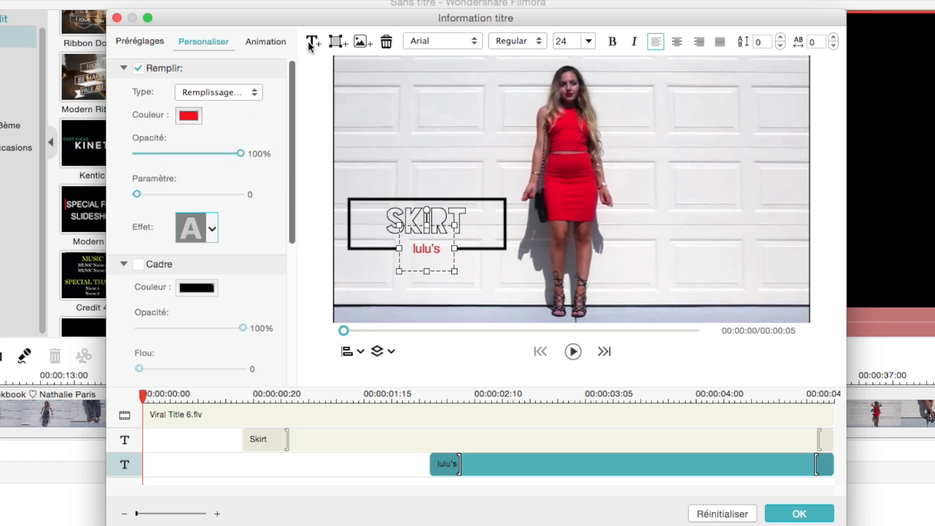
pyautogui.click(188, 116)
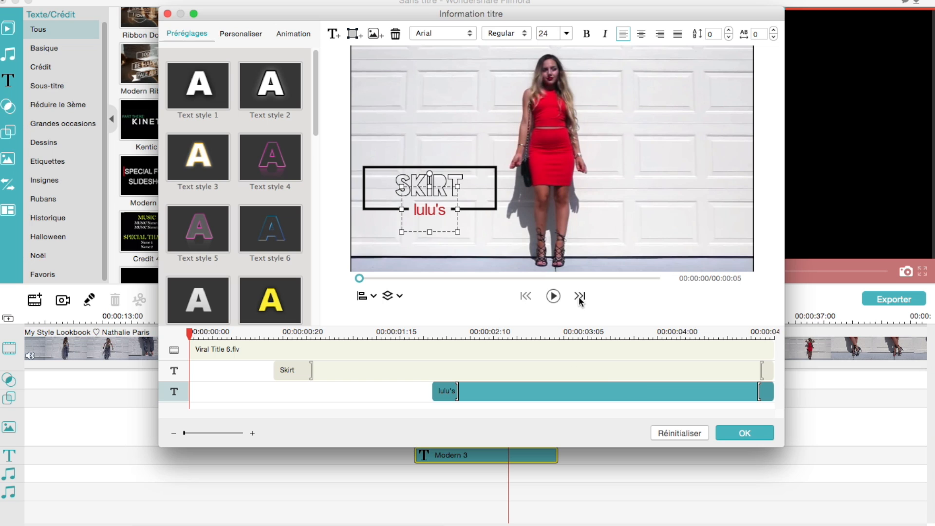
pyautogui.click(571, 350)
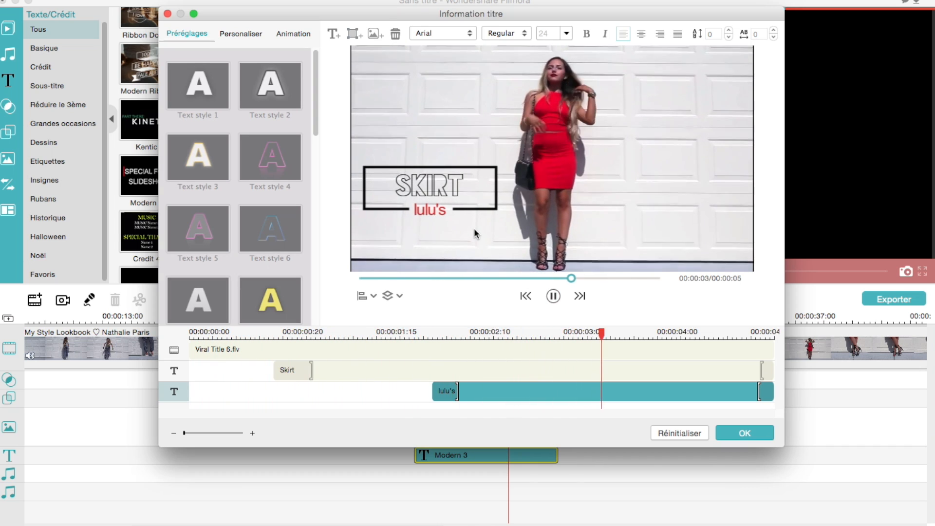
pyautogui.click(730, 434)
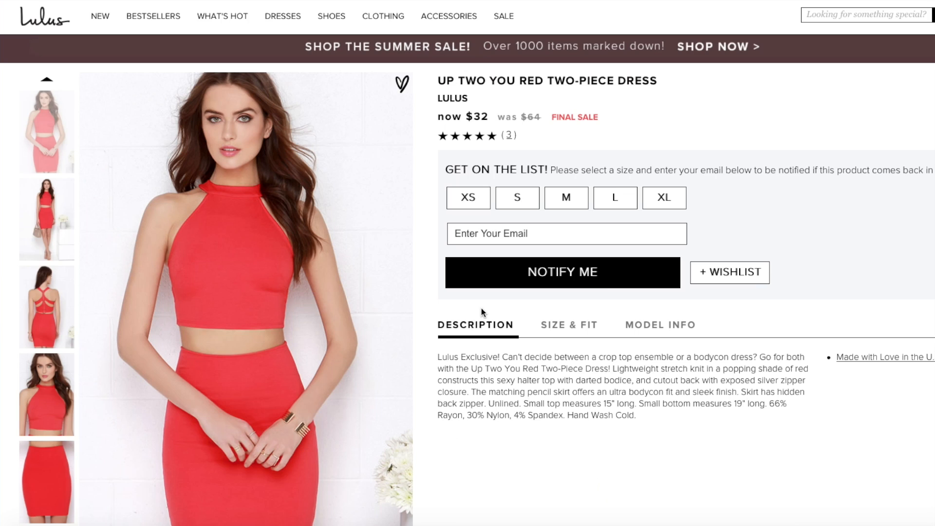
# - Switch to the Lulus product page in the browser and save the red two-piece dress photo to the computer
pyautogui.rightClick(279, 285)
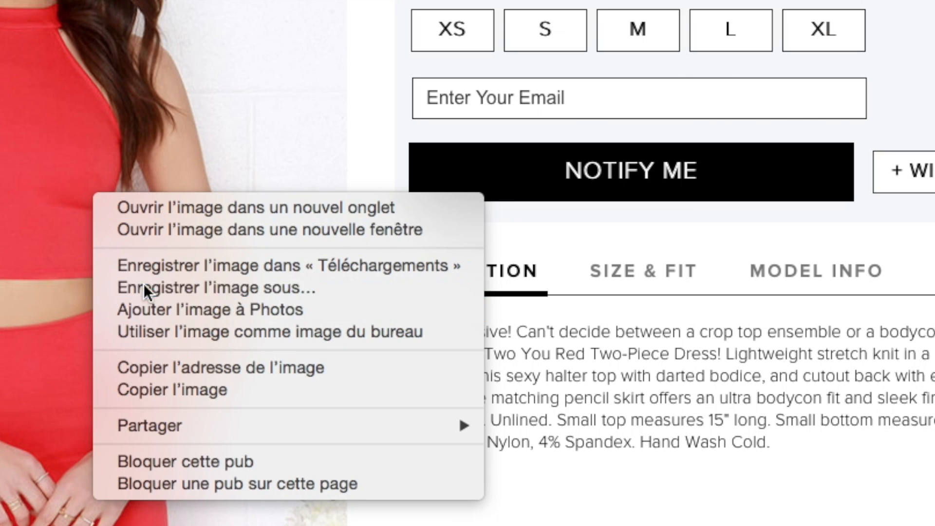
pyautogui.click(144, 287)
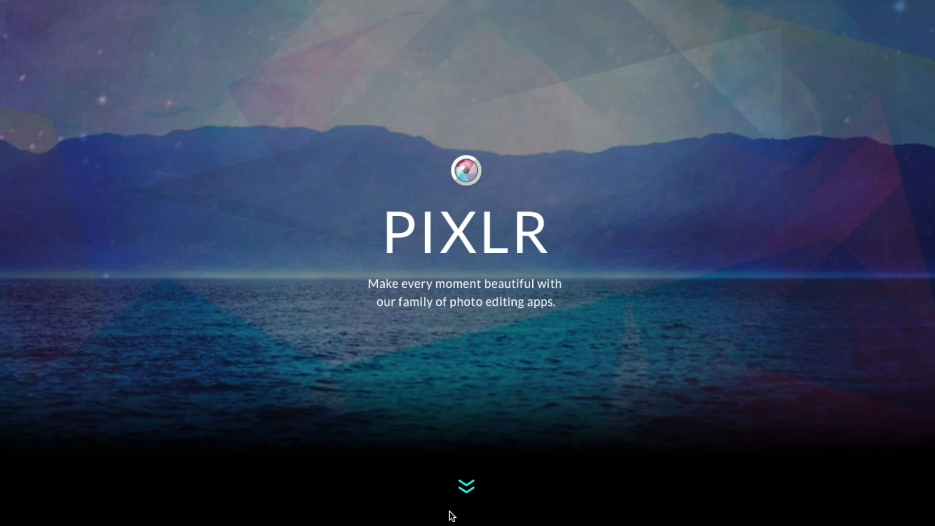
# - Launch Pixlr Editor from the Pixlr website and open the dress image 1357346_212546 from the desktop
pyautogui.click(462, 488)
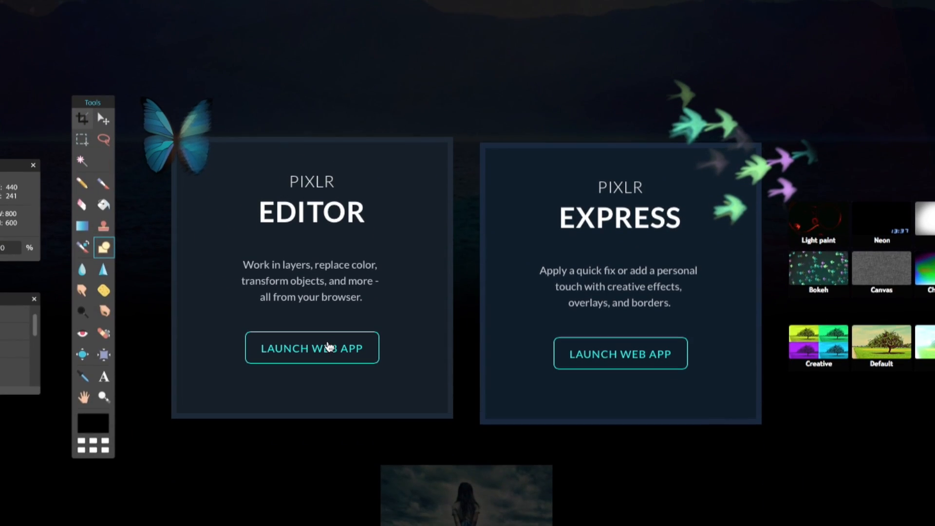
pyautogui.click(335, 344)
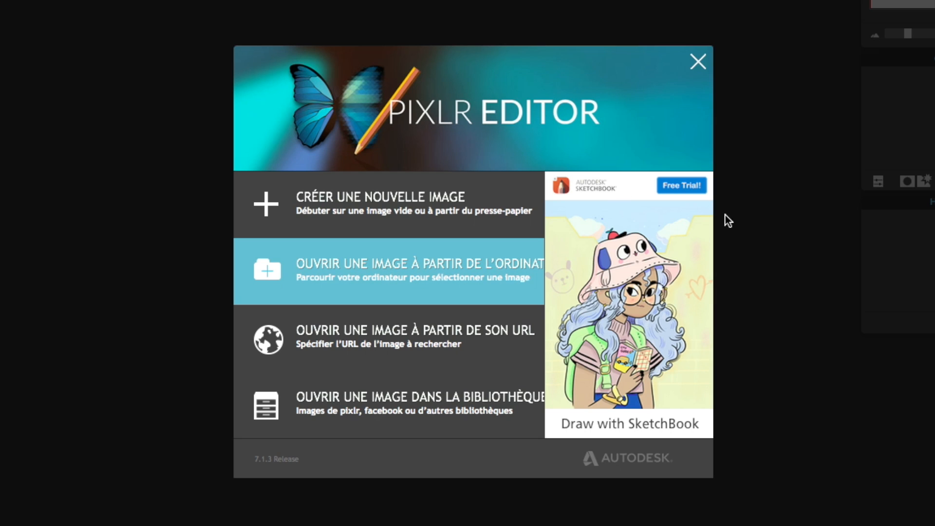
pyautogui.click(698, 61)
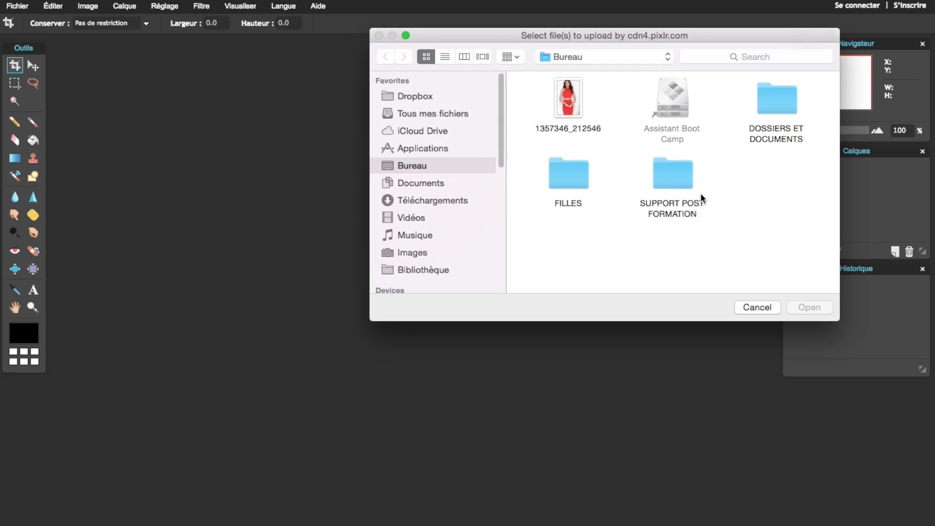
pyautogui.click(570, 102)
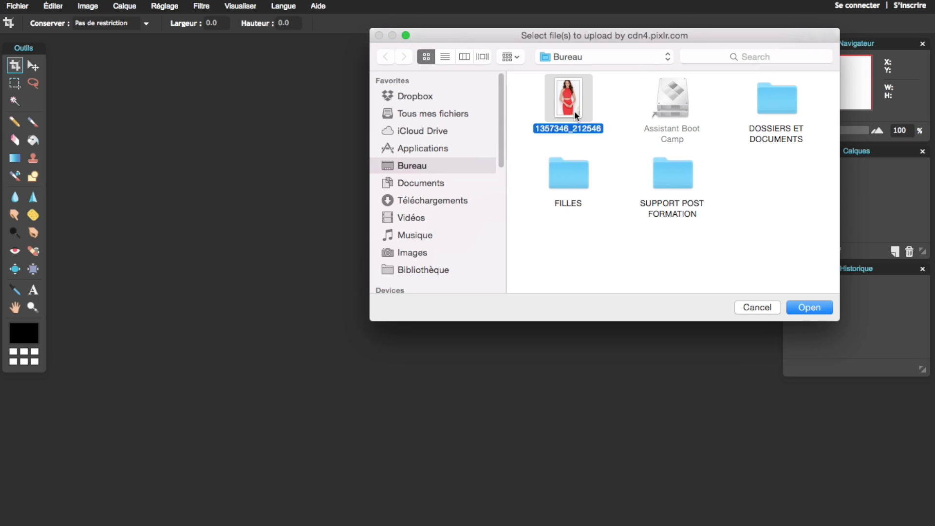
pyautogui.click(807, 307)
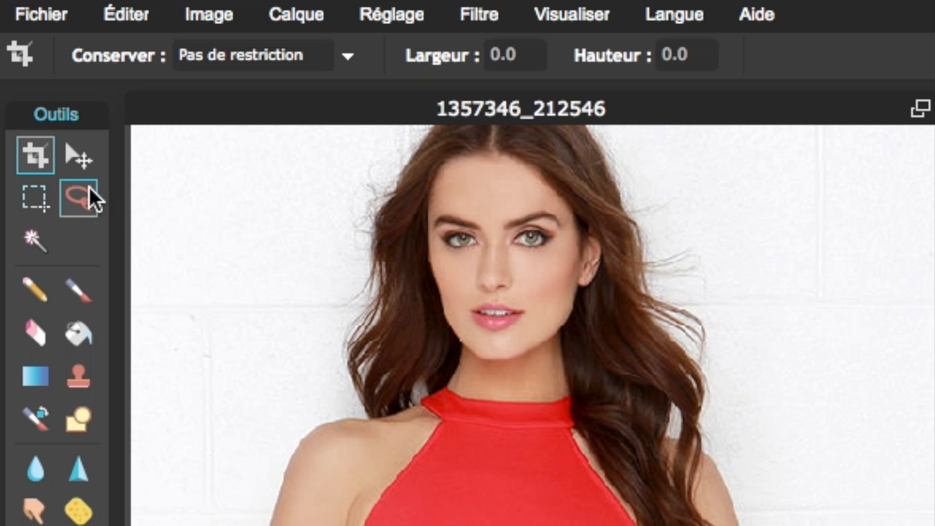
# - Outline the red crop top with the Lasso tool and copy the selection
pyautogui.click(89, 190)
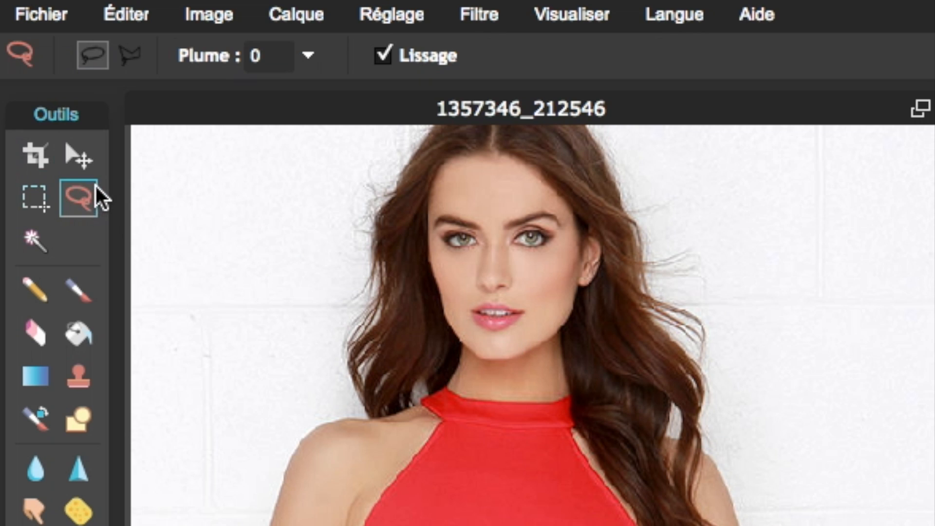
pyautogui.moveTo(333, 192)
pyautogui.mouseDown()
pyautogui.moveTo(278, 275)
pyautogui.moveTo(271, 317)
pyautogui.moveTo(285, 374)
pyautogui.mouseUp()
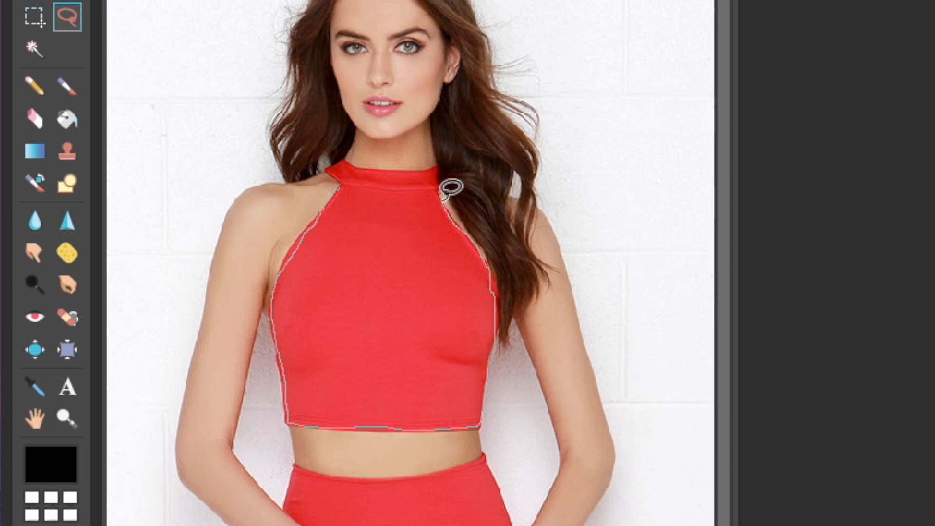
pyautogui.moveTo(353, 151); pyautogui.dragTo(346, 165)
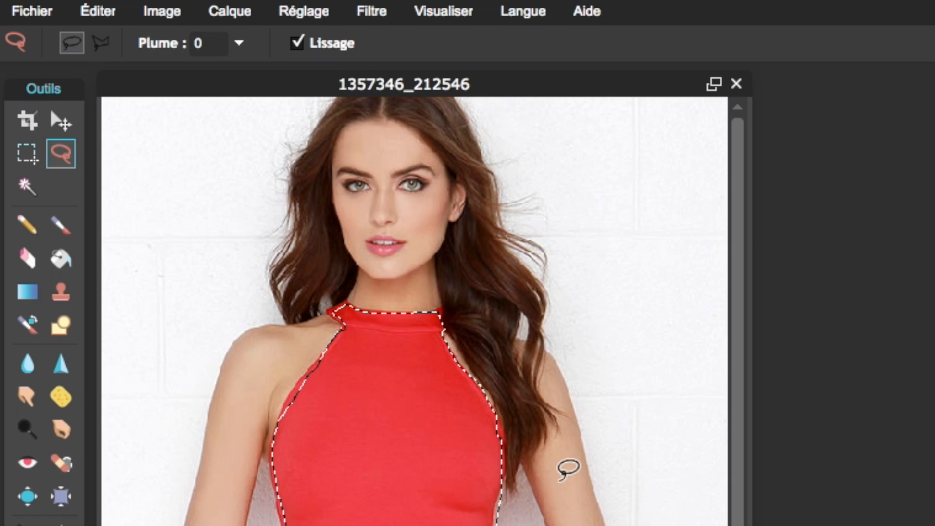
pyautogui.click(105, 12)
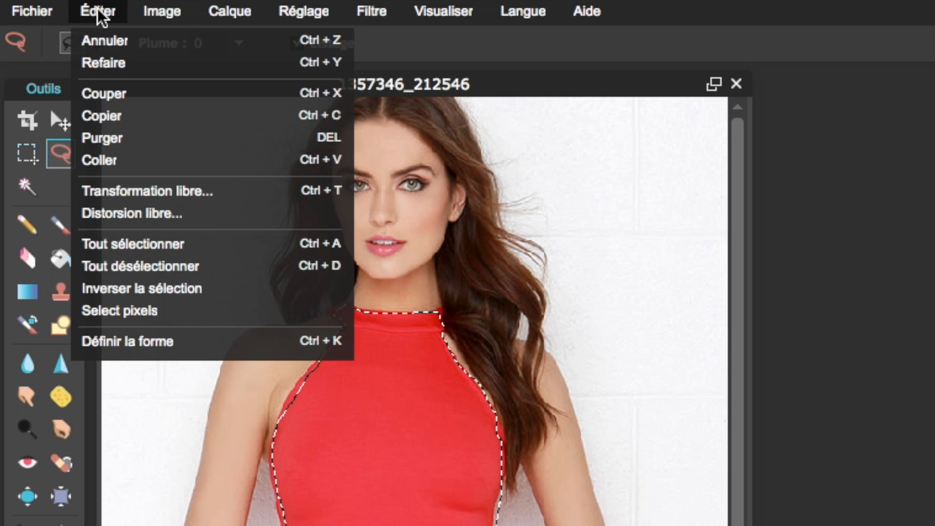
pyautogui.click(129, 110)
# - Create a new transparent square image 800 pixels high and paste the copied crop top into it
pyautogui.click(52, 9)
pyautogui.click(63, 41)
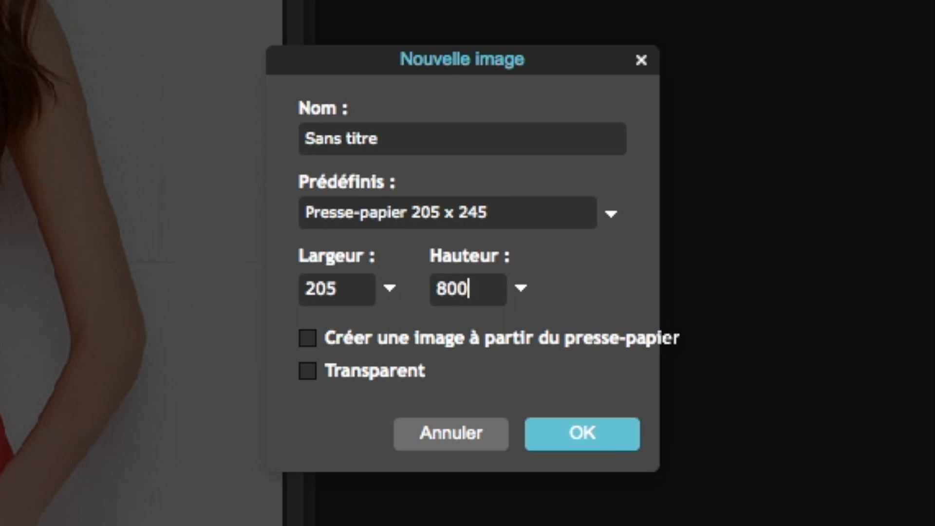
pyautogui.click(585, 449)
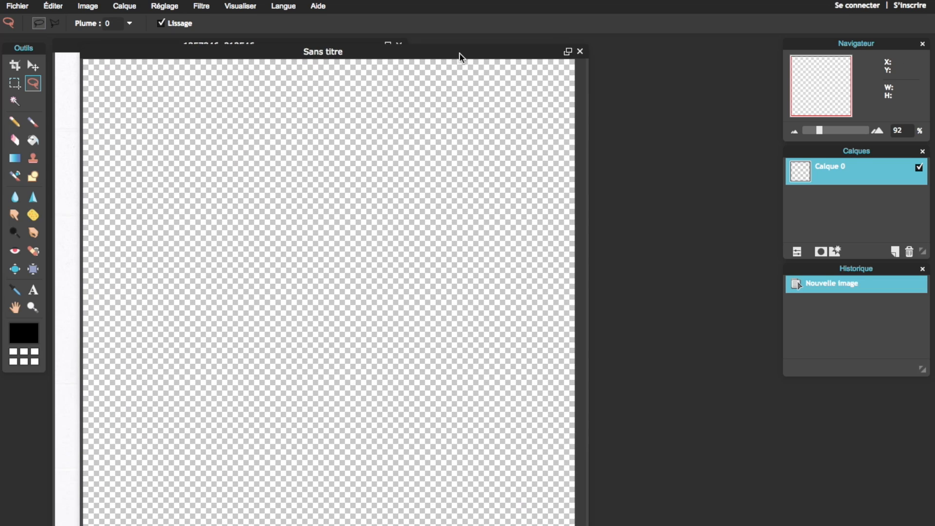
pyautogui.click(57, 8)
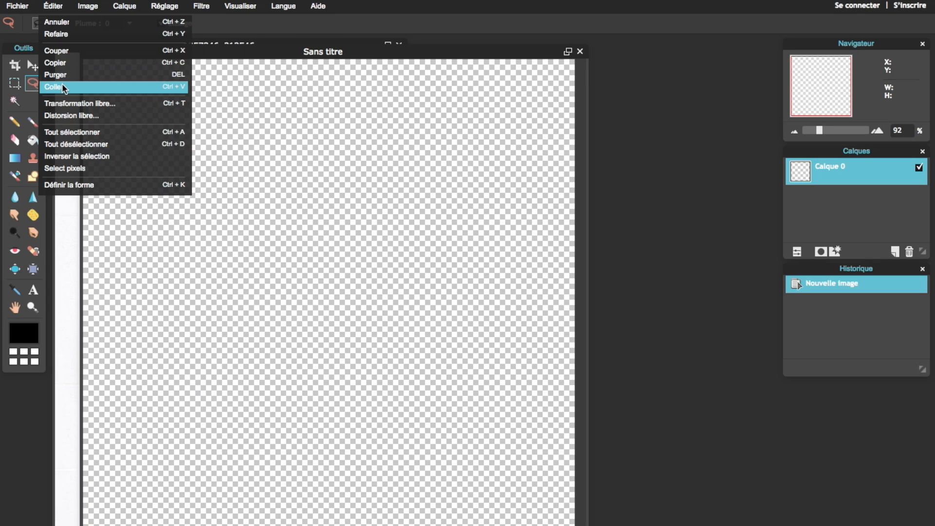
pyautogui.click(162, 225)
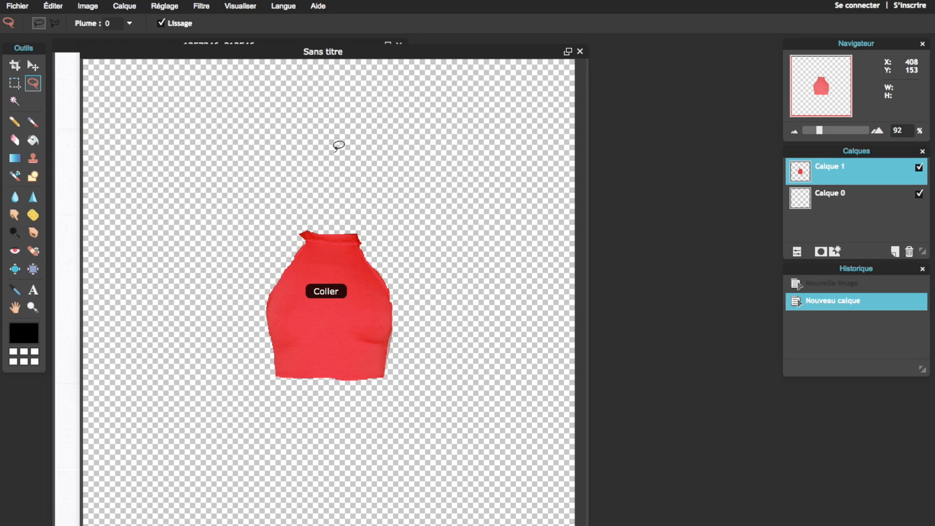
# - Move the crop top higher on the canvas and give its layer a black outer glow with 100 opacity and adjusted size and hardness
pyautogui.click(33, 65)
pyautogui.moveTo(330, 272); pyautogui.dragTo(342, 196)
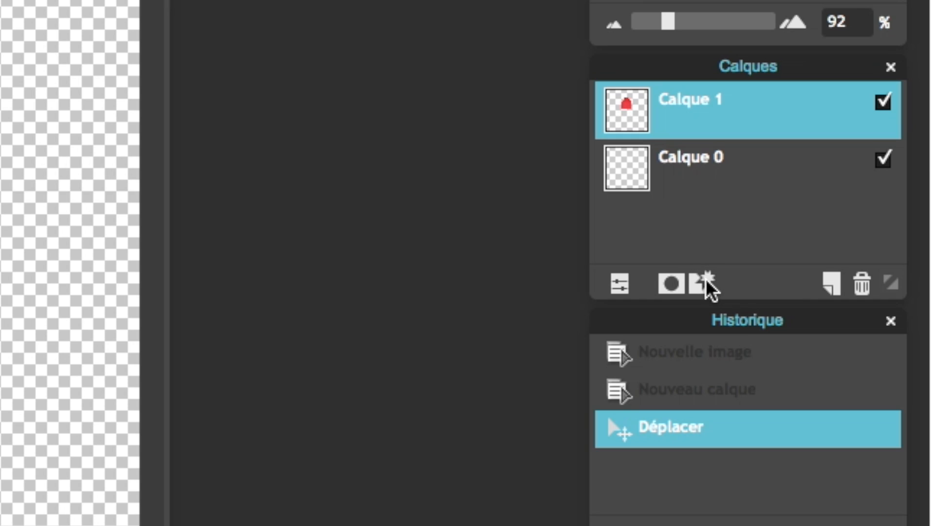
pyautogui.click(834, 251)
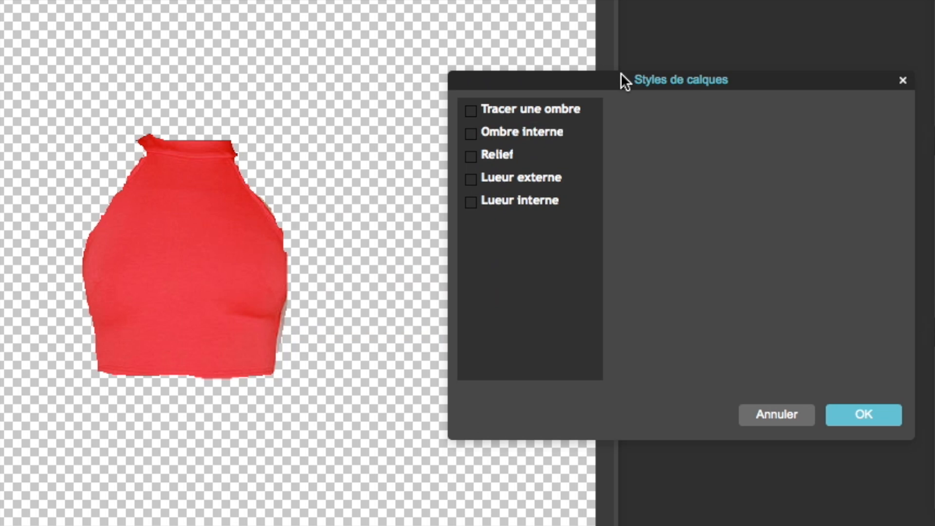
pyautogui.click(471, 179)
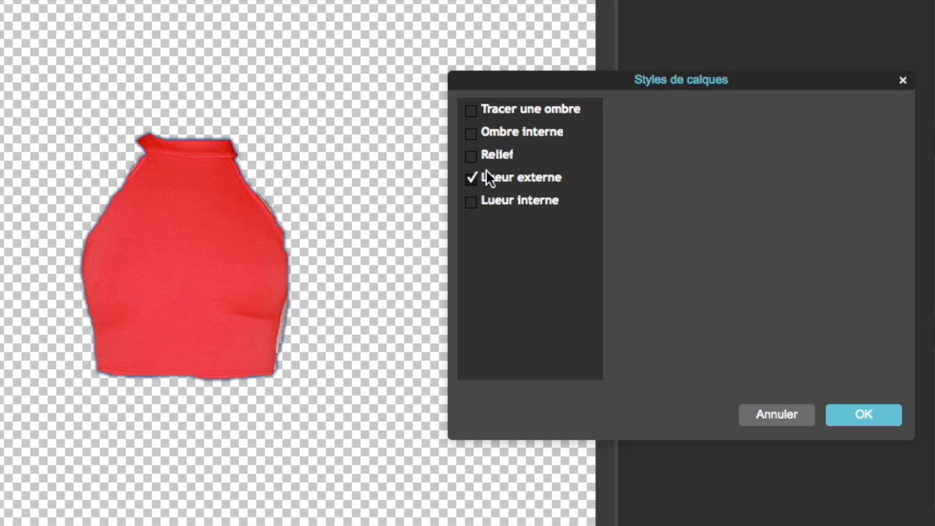
pyautogui.click(487, 178)
pyautogui.moveTo(737, 185); pyautogui.dragTo(797, 185)
pyautogui.click(745, 216)
pyautogui.moveTo(544, 160); pyautogui.dragTo(487, 258)
pyautogui.click(896, 402)
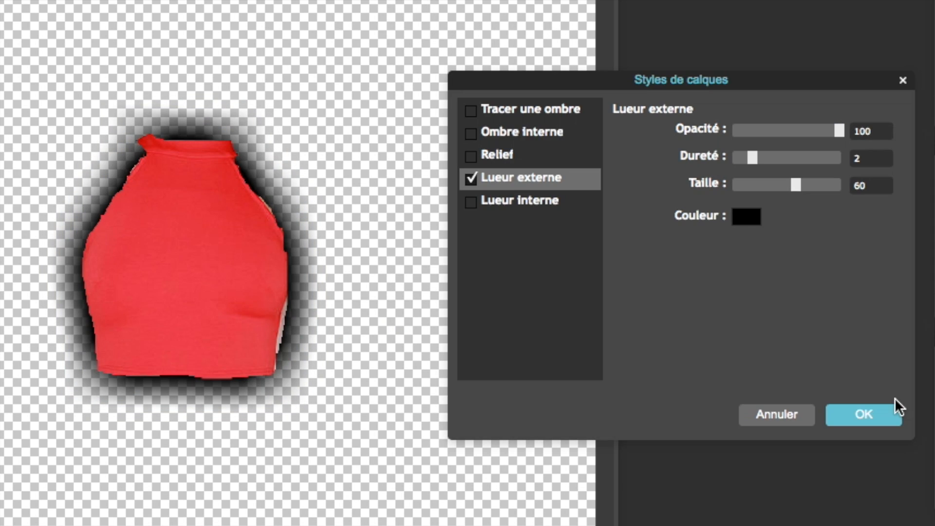
pyautogui.moveTo(795, 184); pyautogui.dragTo(773, 185)
pyautogui.moveTo(752, 158); pyautogui.dragTo(789, 185)
pyautogui.click(860, 415)
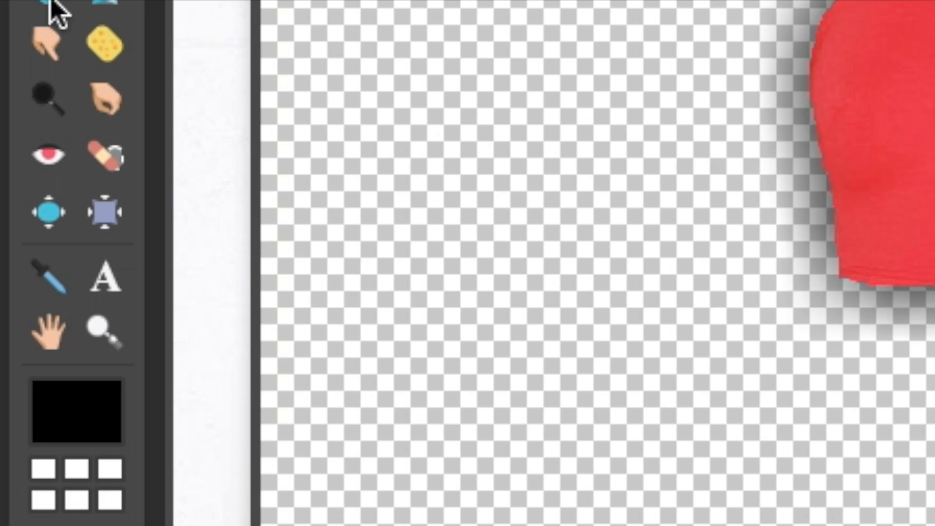
# - Add the text "Crop Top" in the A little sunshine font at size 51 and place it just below the garment
pyautogui.click(99, 272)
pyautogui.click(757, 429)
pyautogui.write('c')
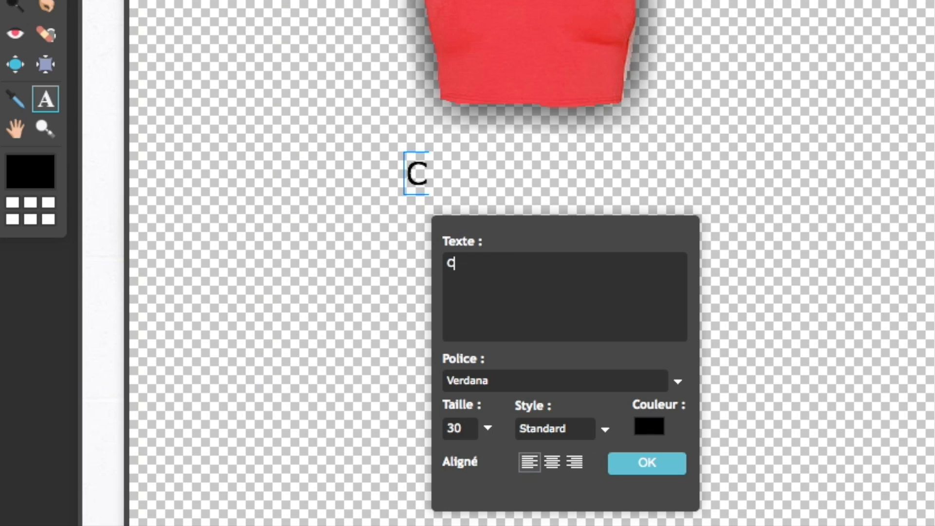
pyautogui.write('rop Top')
pyautogui.click(677, 381)
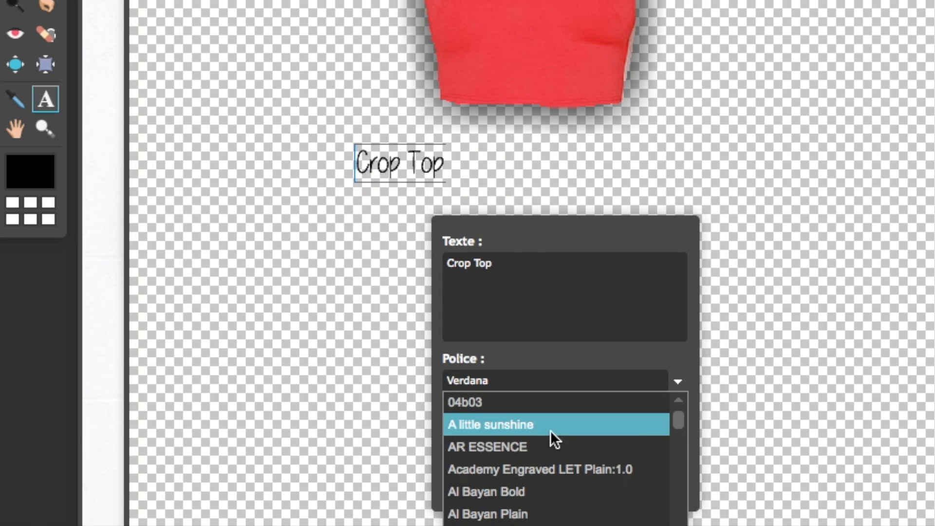
pyautogui.click(550, 428)
pyautogui.click(488, 428)
pyautogui.moveTo(406, 457); pyautogui.dragTo(419, 457)
pyautogui.moveTo(474, 169); pyautogui.dragTo(571, 159)
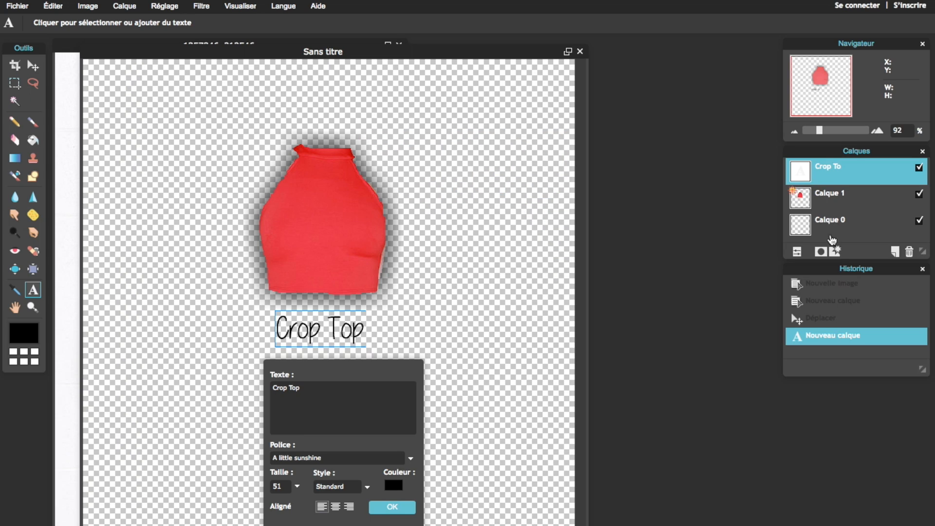
# - Apply a black outer glow with an adjusted size to the "Crop Top" text layer
pyautogui.click(835, 252)
pyautogui.click(498, 141)
pyautogui.click(528, 142)
pyautogui.click(668, 165)
pyautogui.click(546, 209)
pyautogui.click(769, 311)
pyautogui.moveTo(666, 146); pyautogui.dragTo(668, 146)
pyautogui.click(739, 286)
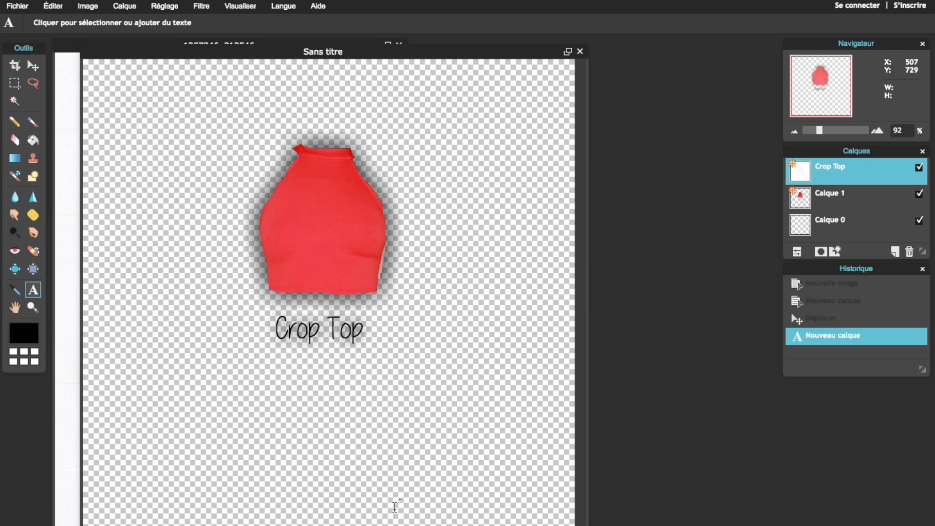
# - Add the text "LULU'S" in an outlined display font and position it under the "Crop Top" caption
pyautogui.click(264, 367)
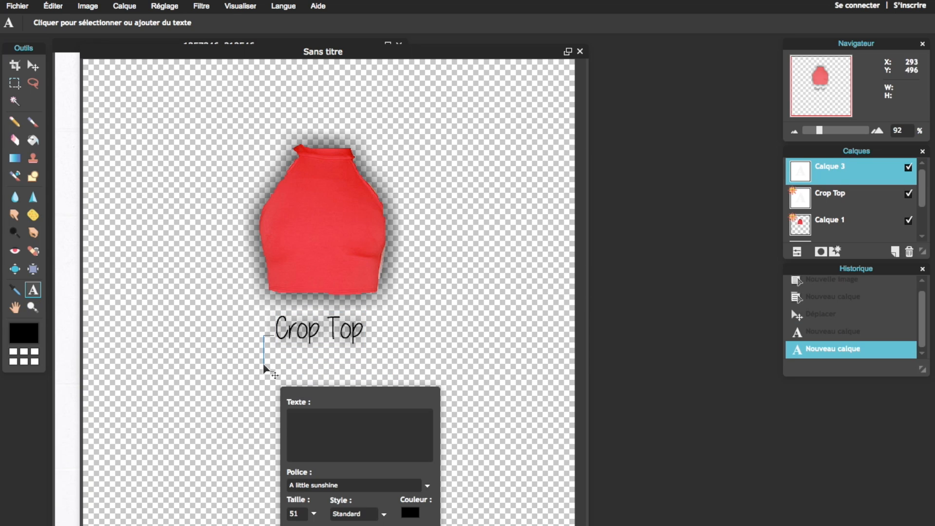
pyautogui.click(335, 485)
pyautogui.scroll(-10, 336, 514)
pyautogui.click(336, 517)
pyautogui.moveTo(321, 358); pyautogui.dragTo(330, 373)
pyautogui.click(314, 513)
pyautogui.moveTo(259, 525); pyautogui.dragTo(261, 525)
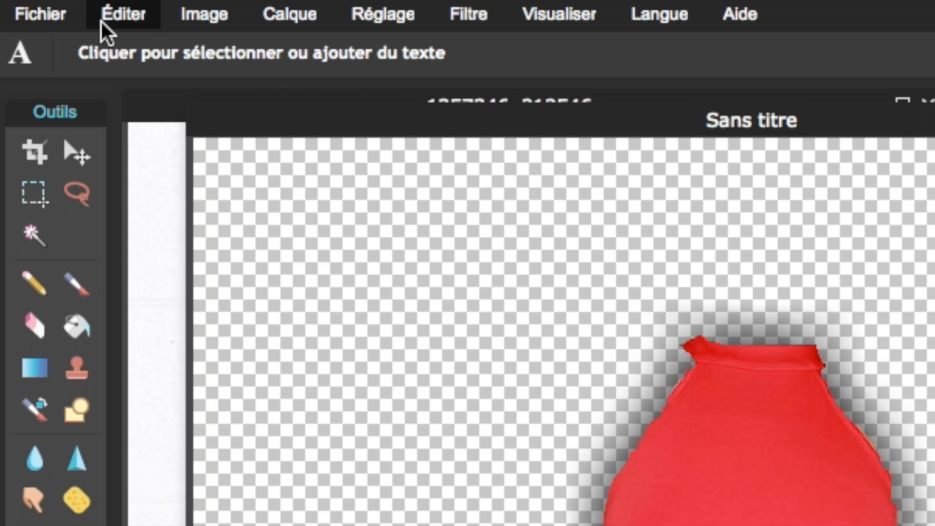
# - Save the image to the computer as a transparent full-quality PNG named Sans titre
pyautogui.click(68, 12)
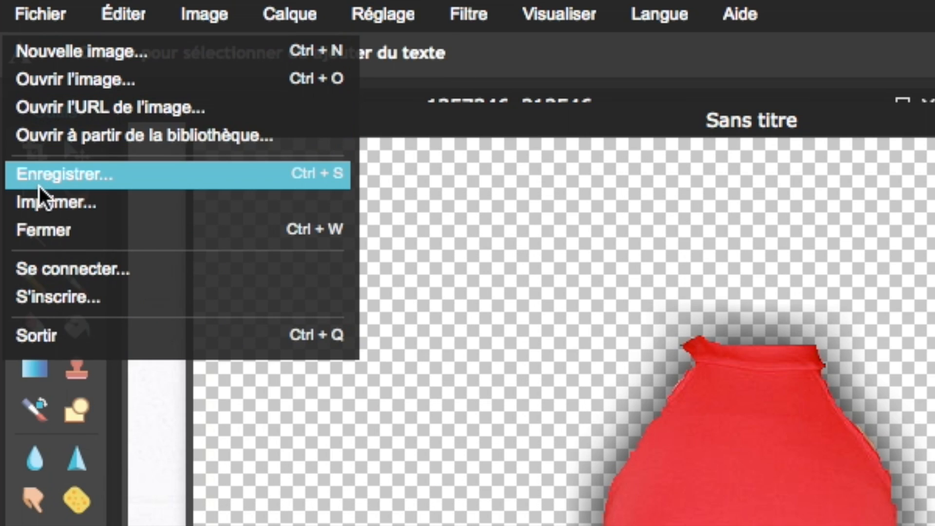
pyautogui.click(38, 185)
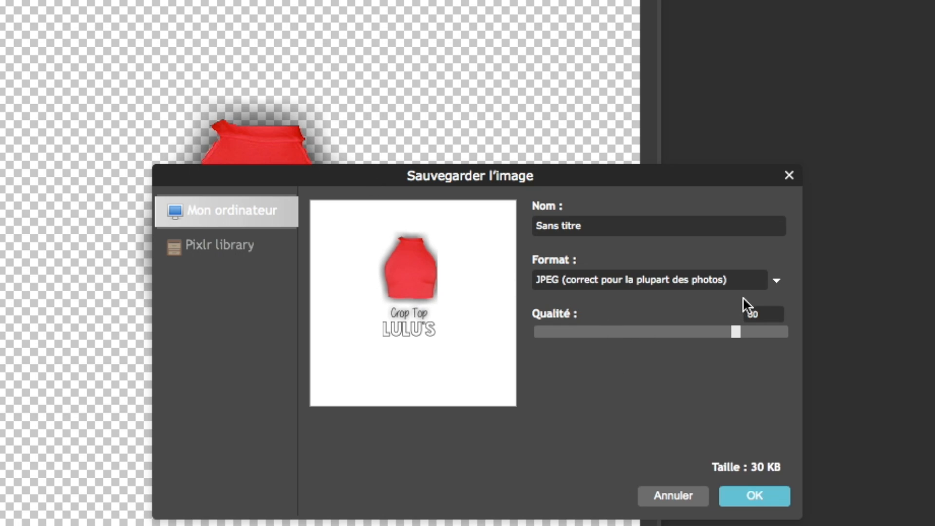
pyautogui.click(776, 281)
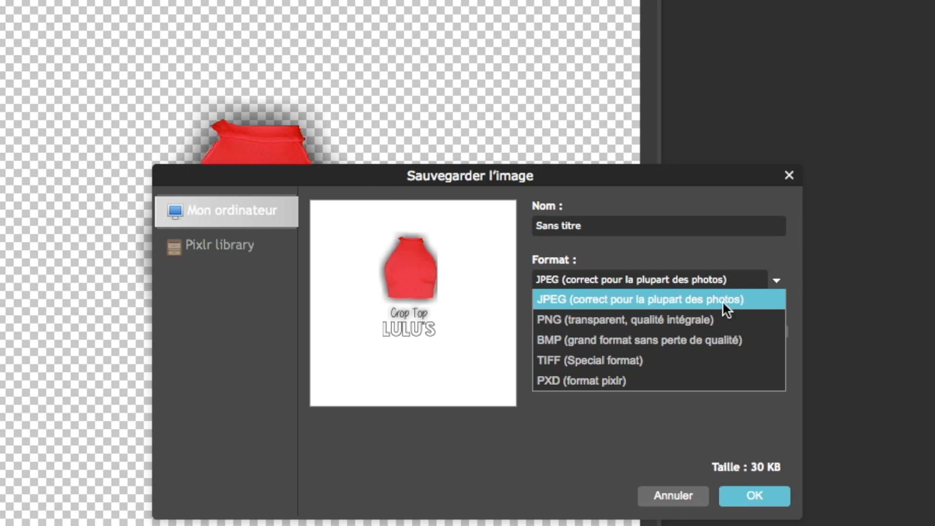
pyautogui.click(650, 323)
pyautogui.click(750, 492)
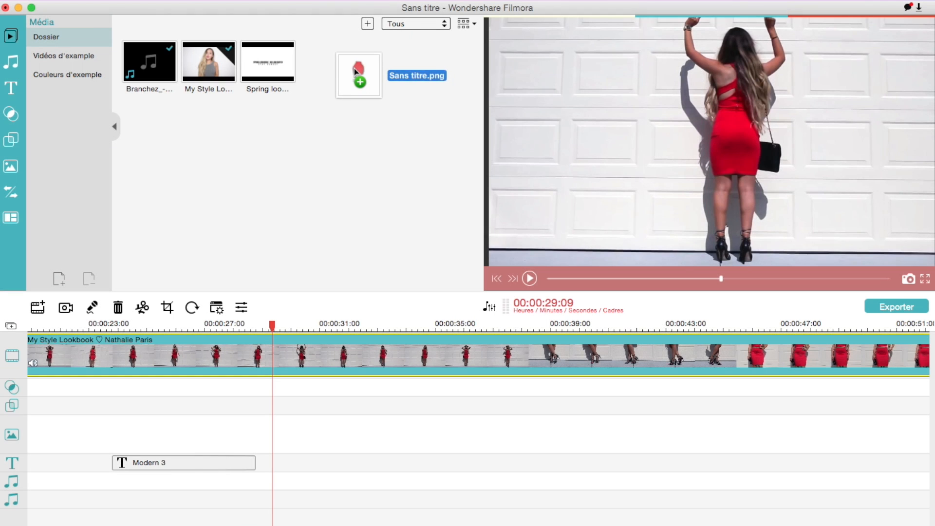
# - Switch to Filmora, import Sans titre.png and place it on the overlay track under the red-dress footage
pyautogui.moveTo(355, 68); pyautogui.dragTo(351, 70)
pyautogui.moveTo(293, 64); pyautogui.dragTo(271, 428)
pyautogui.moveTo(276, 335); pyautogui.dragTo(304, 329)
# - Move the crop top overlay to the empty wall beside the woman, tilt it slightly counter-clockwise and play the result
pyautogui.moveTo(740, 153); pyautogui.dragTo(599, 142)
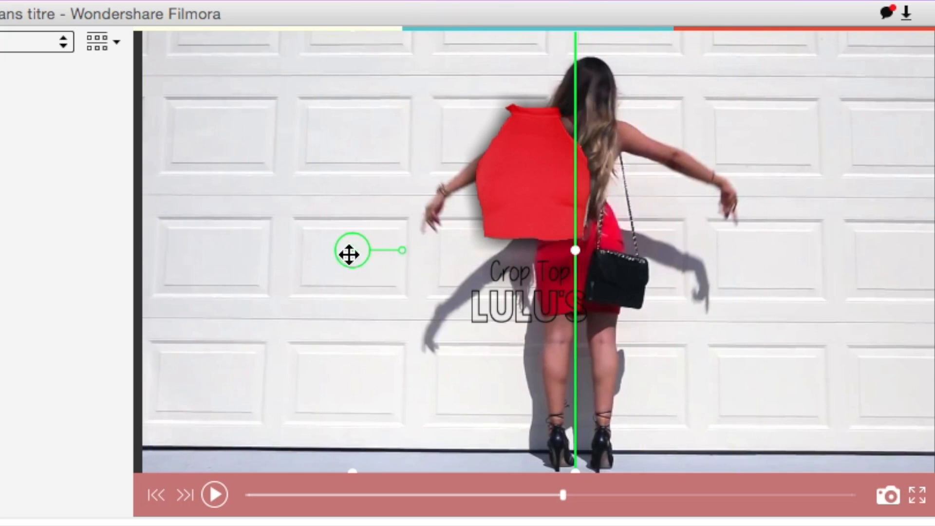
pyautogui.moveTo(376, 249); pyautogui.dragTo(377, 243)
pyautogui.moveTo(323, 255); pyautogui.dragTo(288, 265)
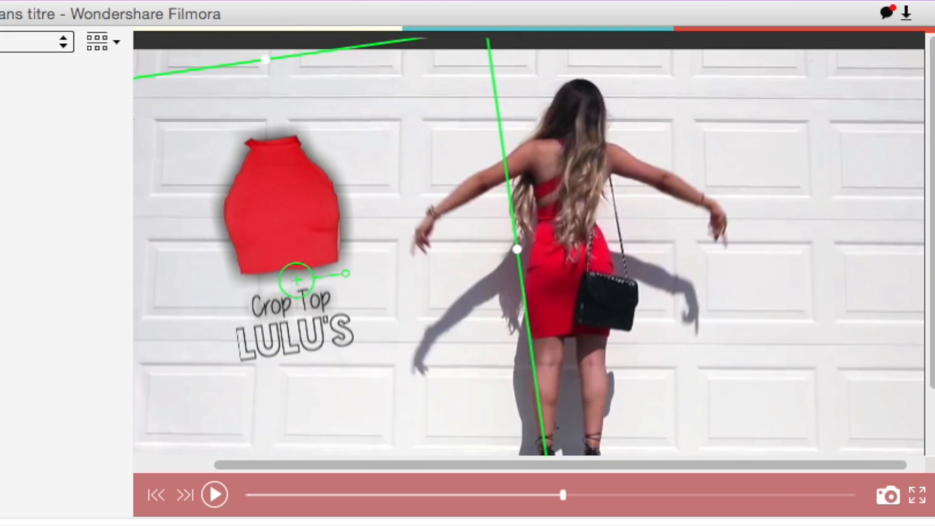
pyautogui.press('space')
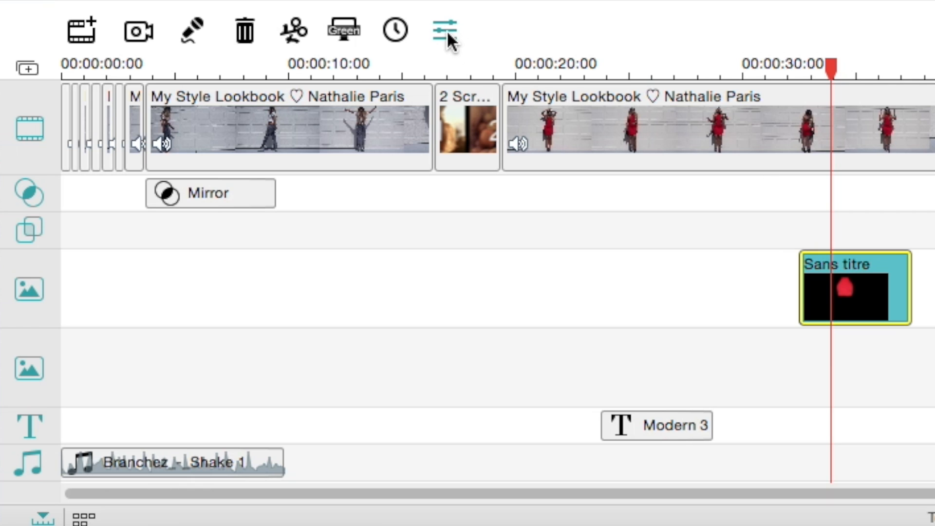
# - Apply the Move to lower right motion to the crop top overlay and preview it
pyautogui.click(446, 30)
pyautogui.moveTo(287, 69); pyautogui.dragTo(291, 122)
pyautogui.click(83, 240)
pyautogui.click(322, 449)
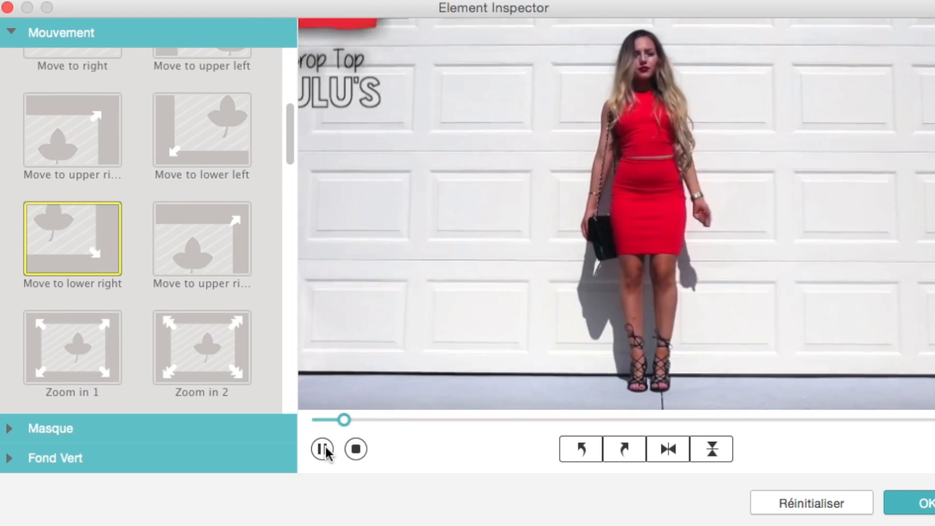
pyautogui.click(323, 449)
pyautogui.scroll(-10, 267, 274)
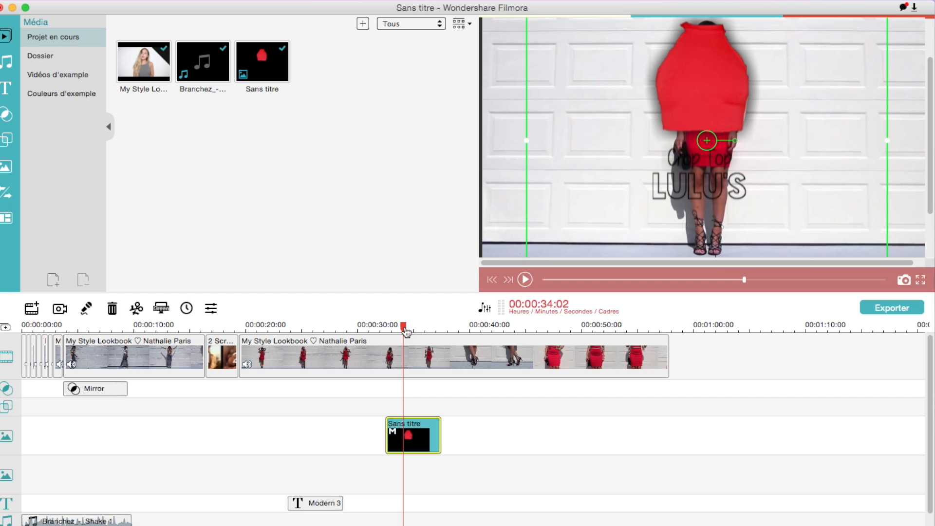
# - Reposition the crop top overlay on the wall to the woman's side and tilt it slightly
pyautogui.moveTo(406, 332)
pyautogui.mouseDown()
pyautogui.moveTo(390, 332)
pyautogui.moveTo(411, 332)
pyautogui.mouseUp()
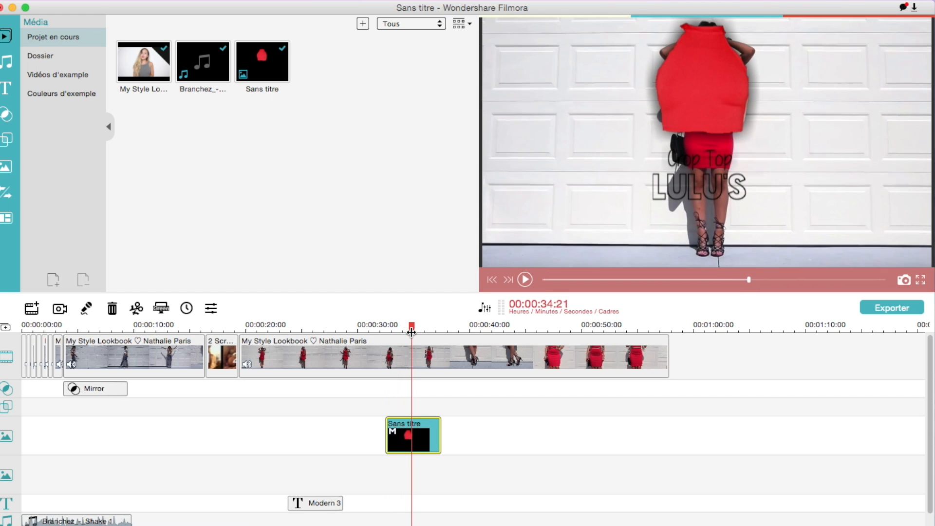
pyautogui.click(417, 423)
pyautogui.moveTo(693, 110); pyautogui.dragTo(570, 119)
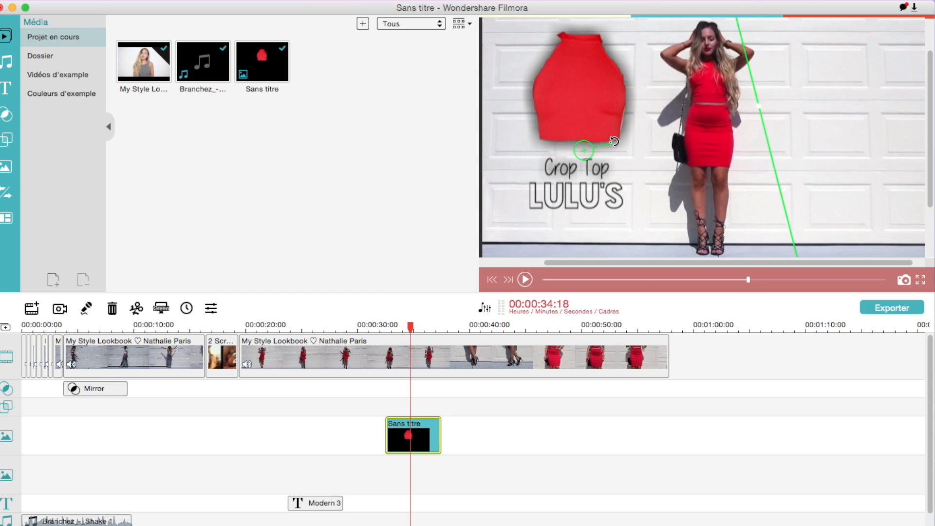
pyautogui.moveTo(614, 141); pyautogui.dragTo(615, 146)
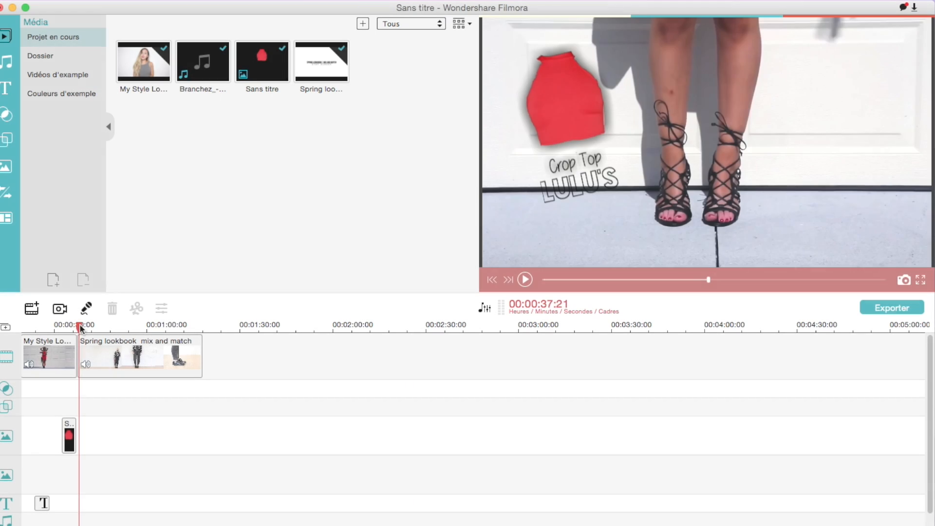
# - Split the Spring lookbook clip on the main video track at 00:00:40:09 and delete the part after the cut
pyautogui.click(83, 327)
pyautogui.moveTo(83, 328); pyautogui.dragTo(86, 331)
pyautogui.click(88, 352)
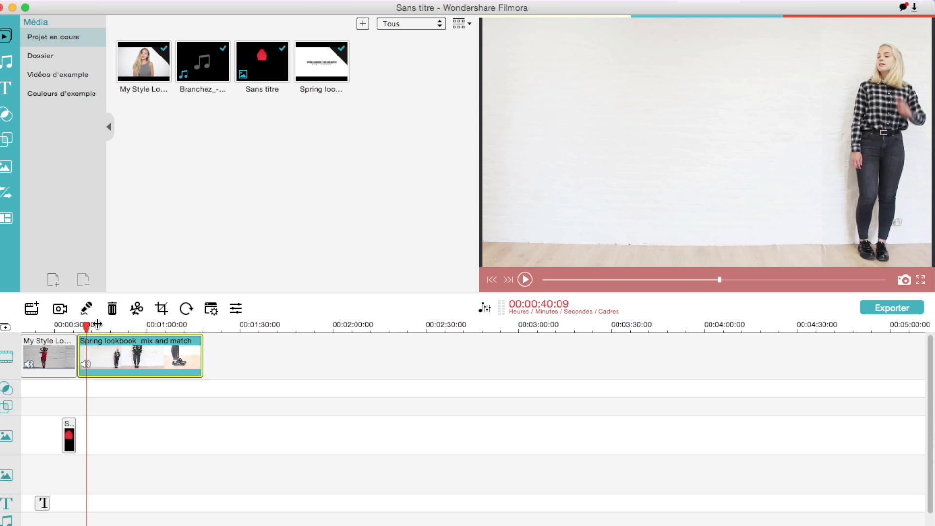
pyautogui.click(139, 308)
pyautogui.press('Delete')
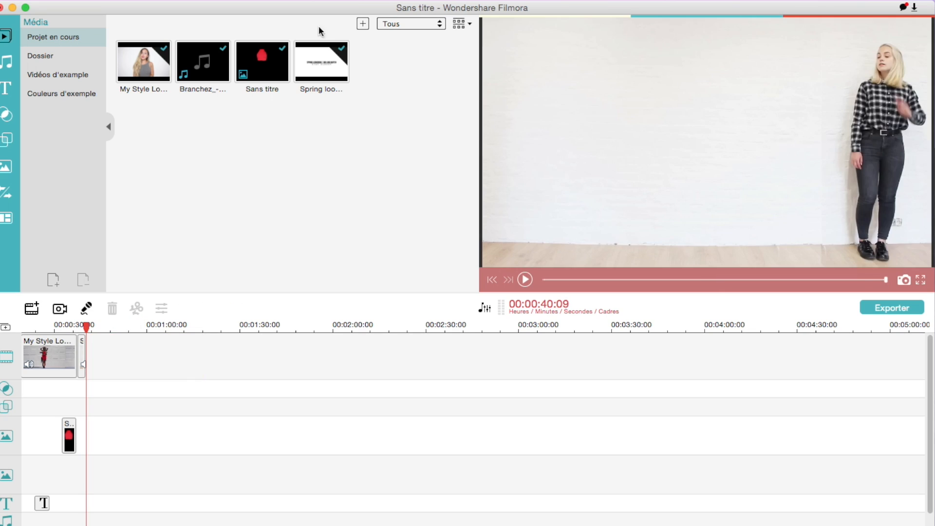
# - Add a second copy of the Spring lookbook clip to the overlay track, split it and delete its opening section
pyautogui.moveTo(326, 61); pyautogui.dragTo(85, 431)
pyautogui.moveTo(86, 327); pyautogui.dragTo(208, 361)
pyautogui.click(137, 307)
pyautogui.click(146, 428)
pyautogui.press('Delete')
# - Cut off the rest of the overlay Spring lookbook clip after the chosen outfit and align the remaining piece beneath the main-track Spring clip
pyautogui.moveTo(81, 327); pyautogui.dragTo(213, 390)
pyautogui.click(217, 431)
pyautogui.click(137, 309)
pyautogui.click(234, 431)
pyautogui.press('Delete')
pyautogui.moveTo(210, 432); pyautogui.dragTo(82, 431)
pyautogui.moveTo(212, 327); pyautogui.dragTo(79, 327)
pyautogui.moveTo(90, 326); pyautogui.dragTo(122, 326)
pyautogui.press('super+minus')
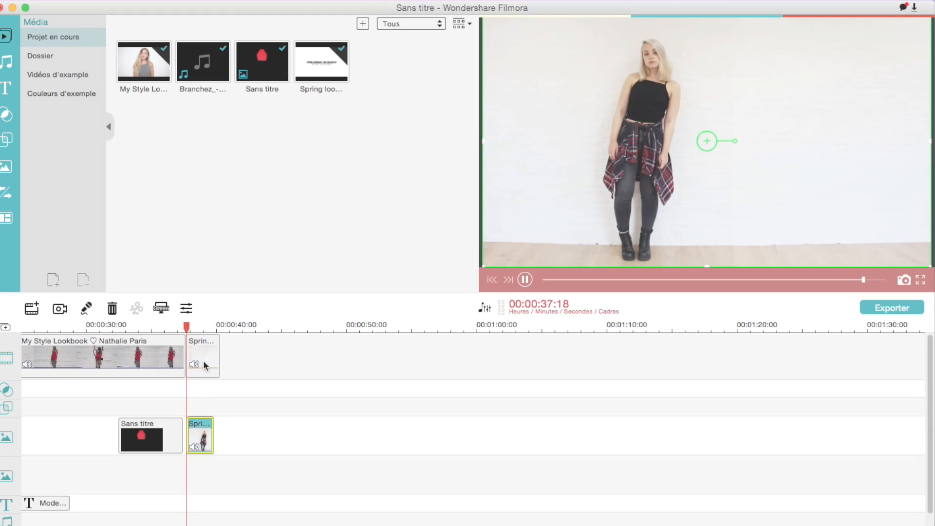
pyautogui.press('space')
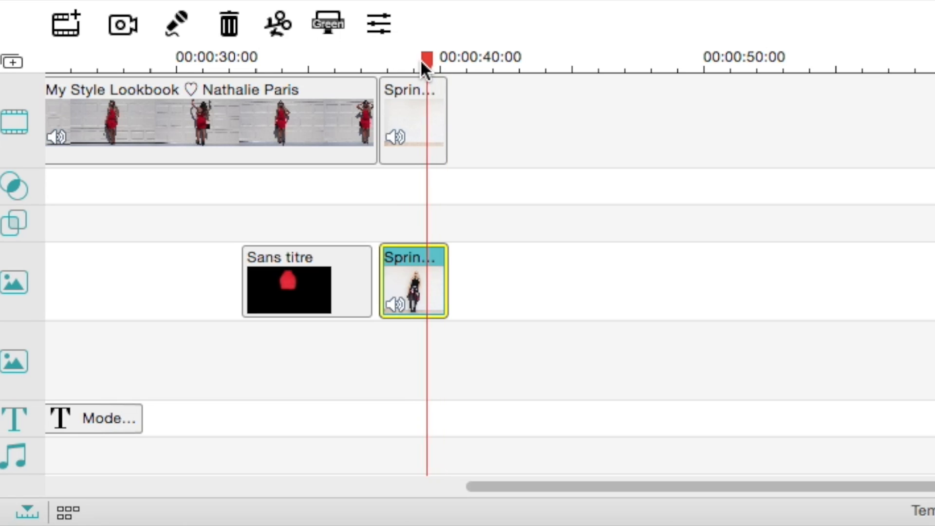
# - Apply the rectangular mask 01 to the overlay Spring lookbook clip so both outfits share the frame
pyautogui.moveTo(421, 62); pyautogui.dragTo(389, 68)
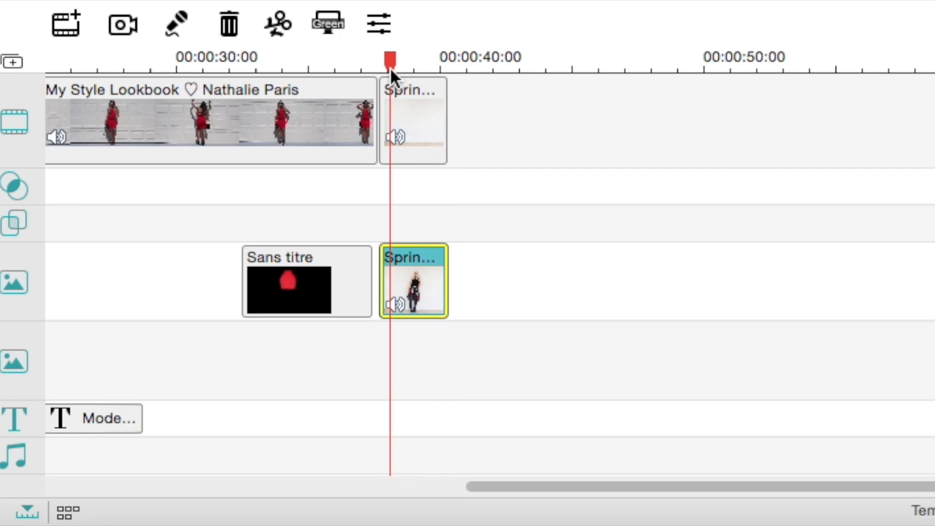
pyautogui.click(379, 33)
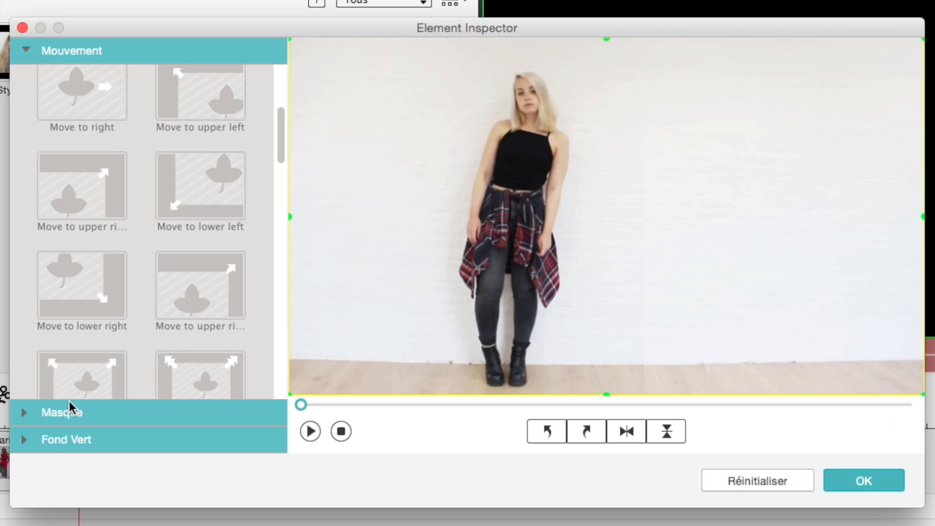
pyautogui.click(26, 415)
pyautogui.click(170, 155)
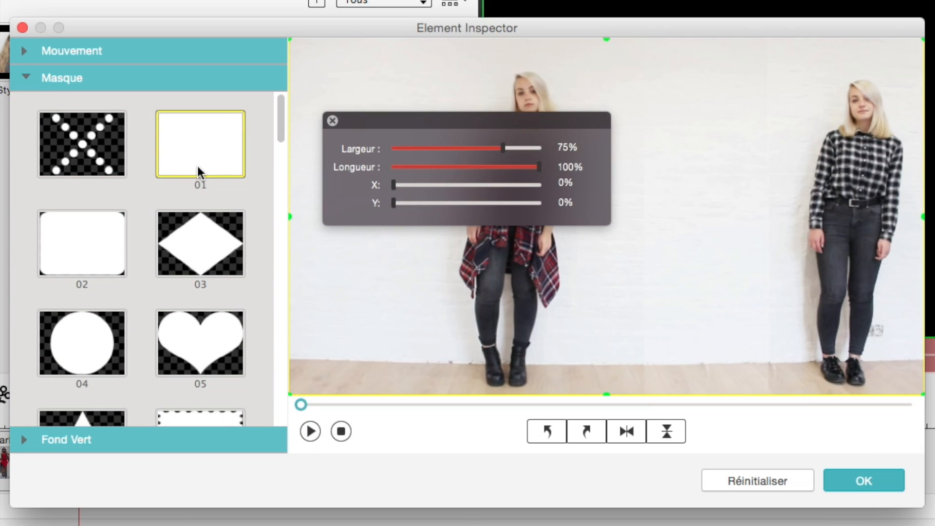
# - Set the mask's width to 70%, length to 100% and X to 0%, confirm it and scrub through the timeline
pyautogui.moveTo(539, 167)
pyautogui.mouseDown()
pyautogui.moveTo(505, 169)
pyautogui.moveTo(540, 167)
pyautogui.mouseUp()
pyautogui.moveTo(546, 124); pyautogui.dragTo(812, 221)
pyautogui.moveTo(745, 239)
pyautogui.mouseDown()
pyautogui.moveTo(700, 240)
pyautogui.moveTo(762, 245)
pyautogui.mouseUp()
pyautogui.moveTo(669, 278); pyautogui.dragTo(650, 279)
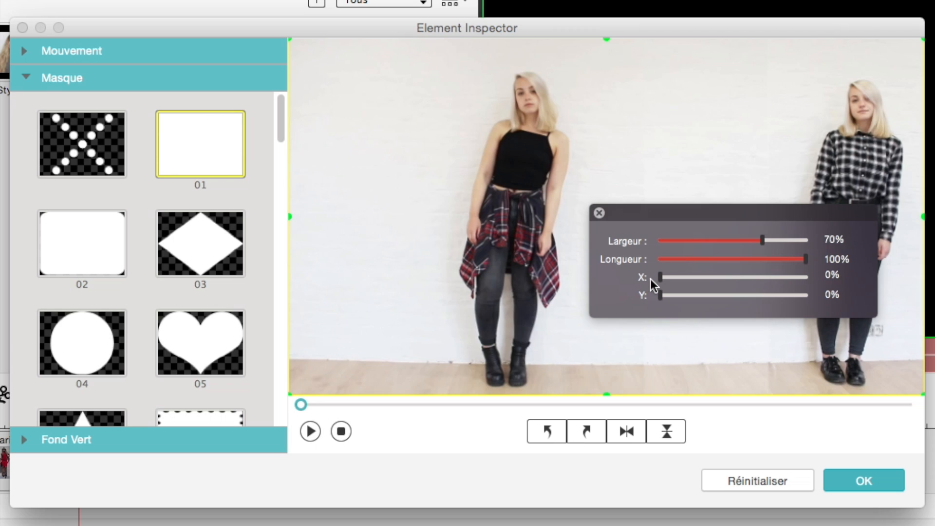
pyautogui.click(599, 213)
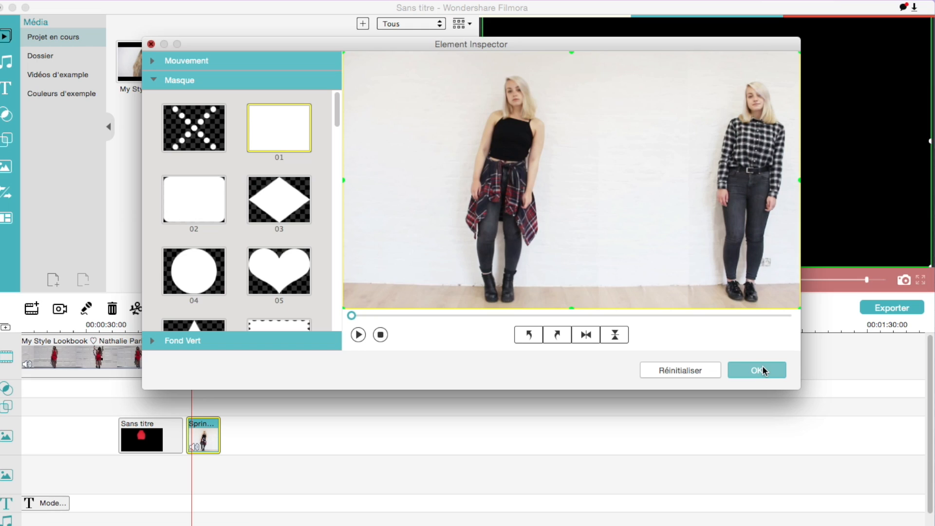
pyautogui.click(876, 481)
pyautogui.moveTo(195, 336); pyautogui.dragTo(182, 335)
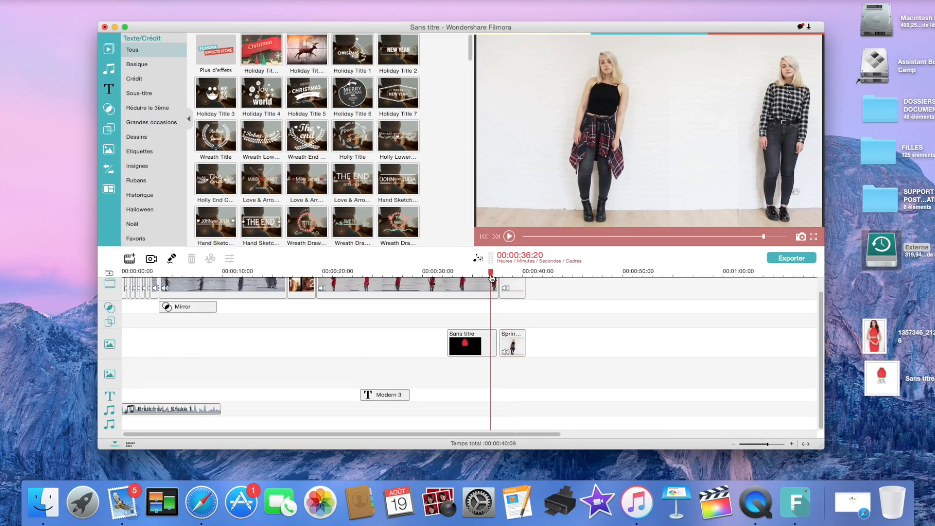
pyautogui.moveTo(491, 278); pyautogui.dragTo(364, 289)
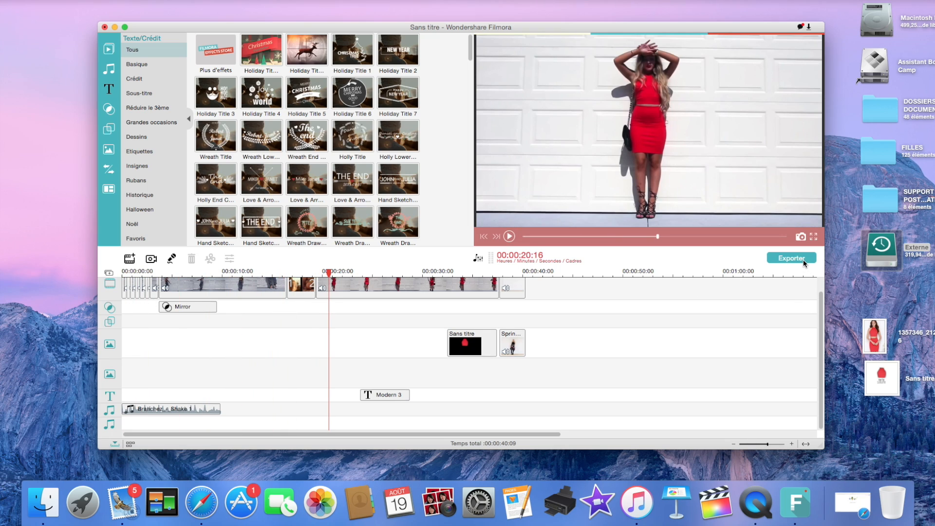